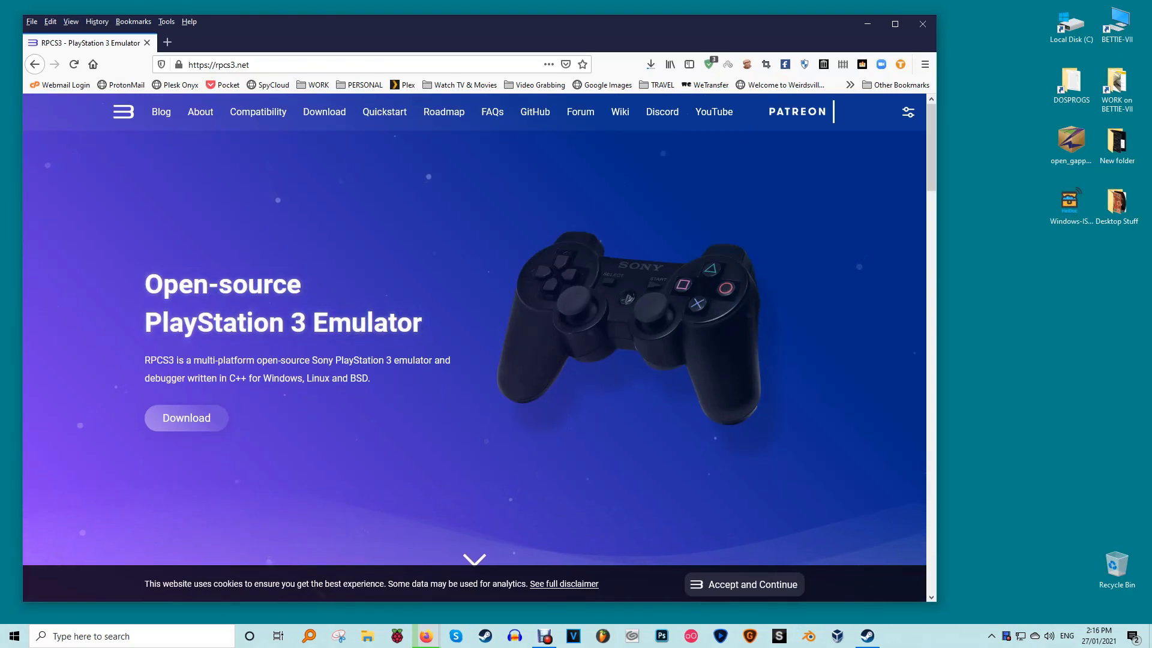
Download the latest Windows build of RPCS3 and save the rpcs3-v0.0.14-11631-15ed963a_win64.7z archive
{"action": "left_click", "coordinate": [186, 418]}
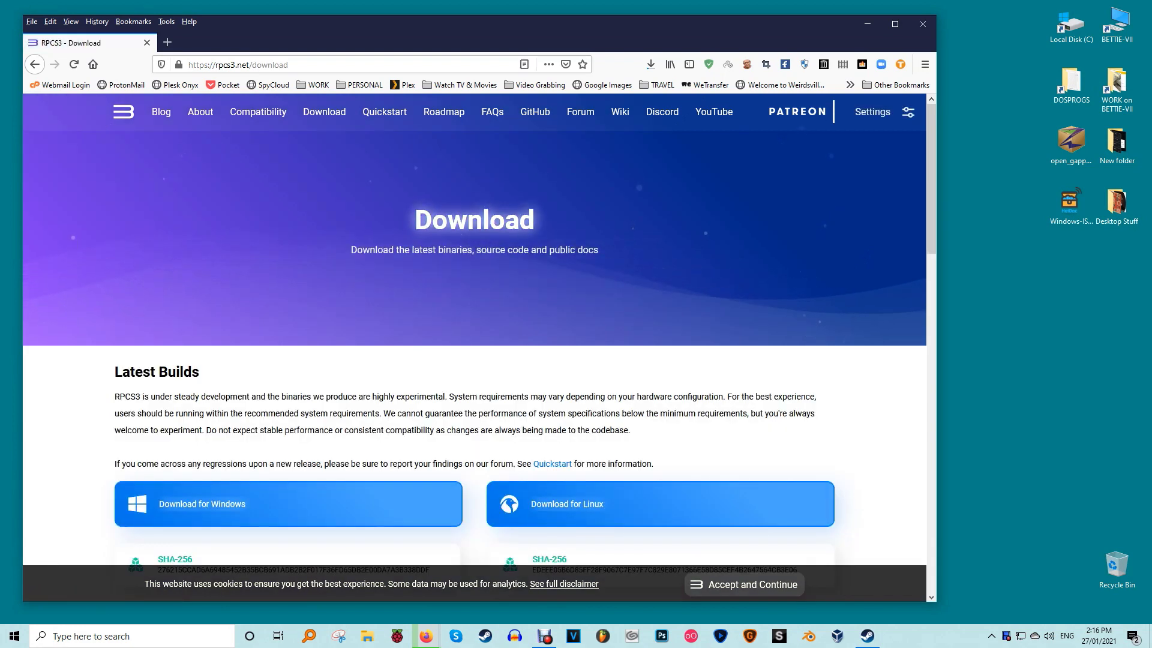
{"action": "left_click", "coordinate": [201, 504]}
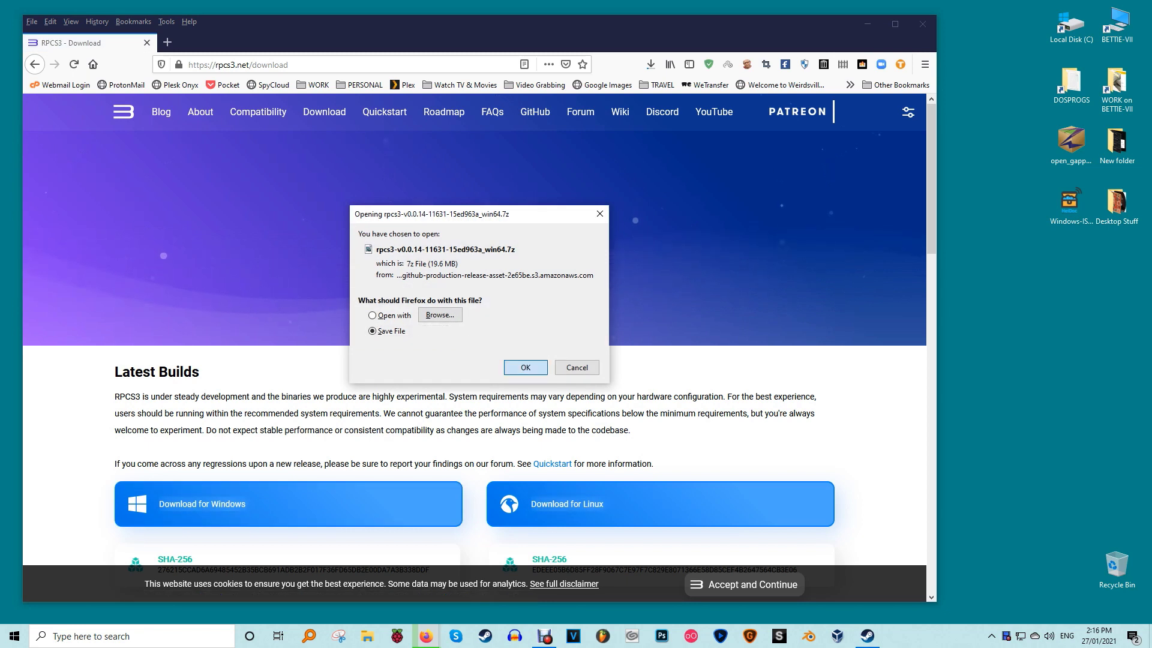
{"action": "key", "text": "Return"}
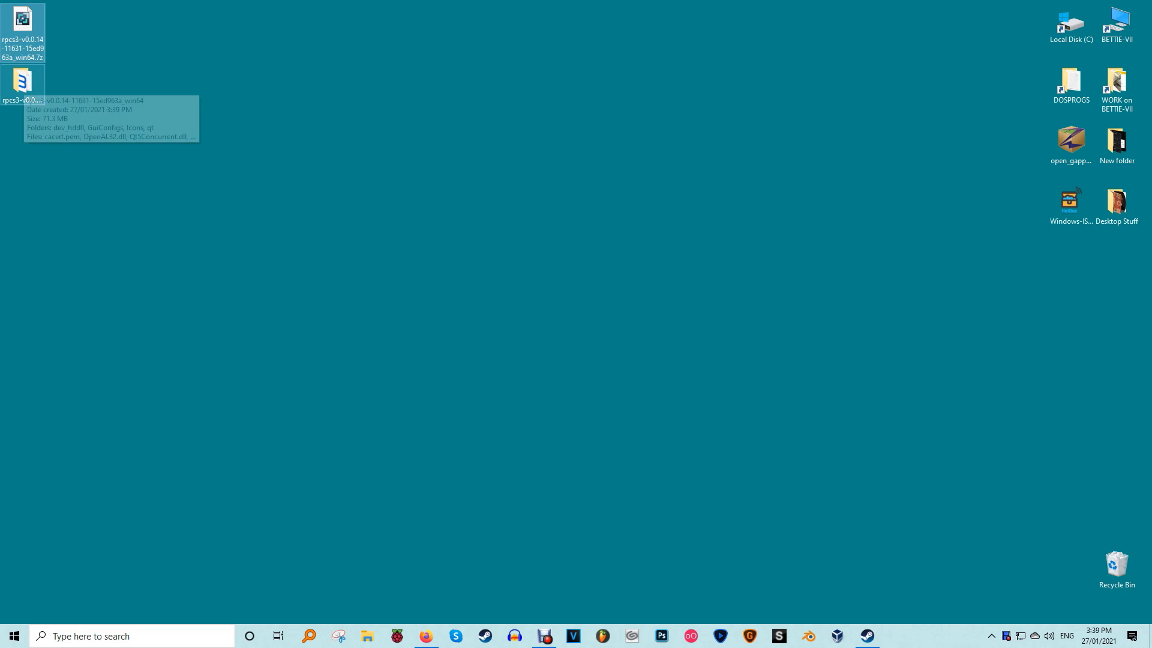
Open the extracted rpcs3-v0.0.14-11631-15ed963a_win64 folder on the desktop and launch rpcs3.exe
{"action": "double_click", "coordinate": [23, 83]}
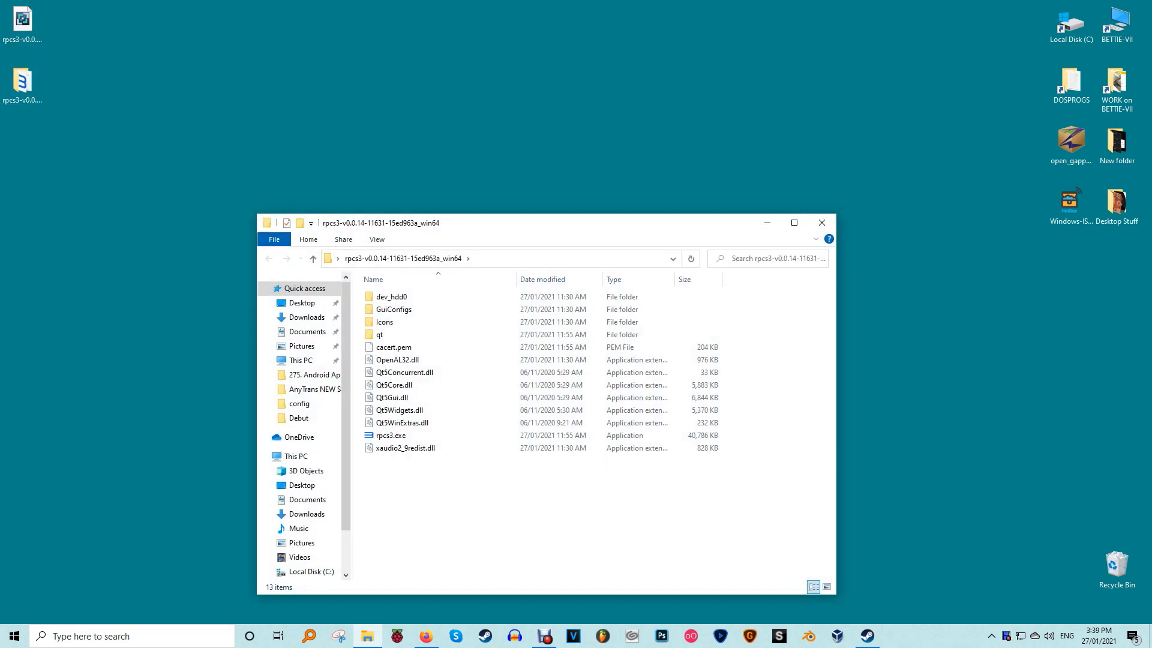
{"action": "left_click_drag", "start_coordinate": [453, 222], "coordinate": [393, 141]}
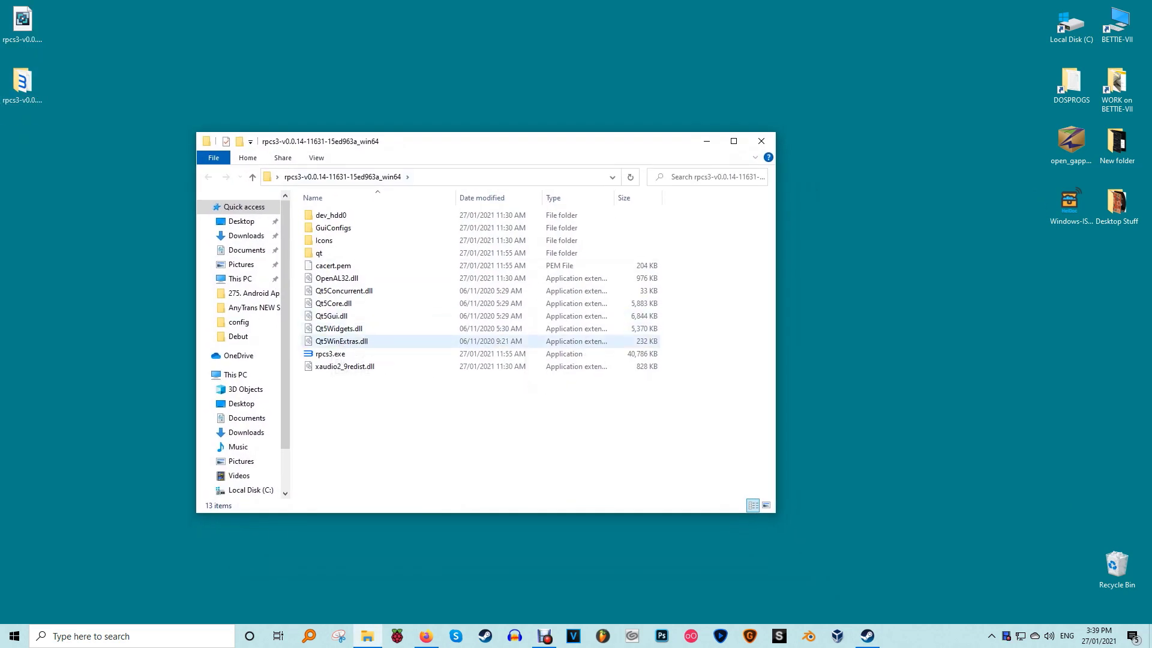
{"action": "double_click", "coordinate": [330, 353]}
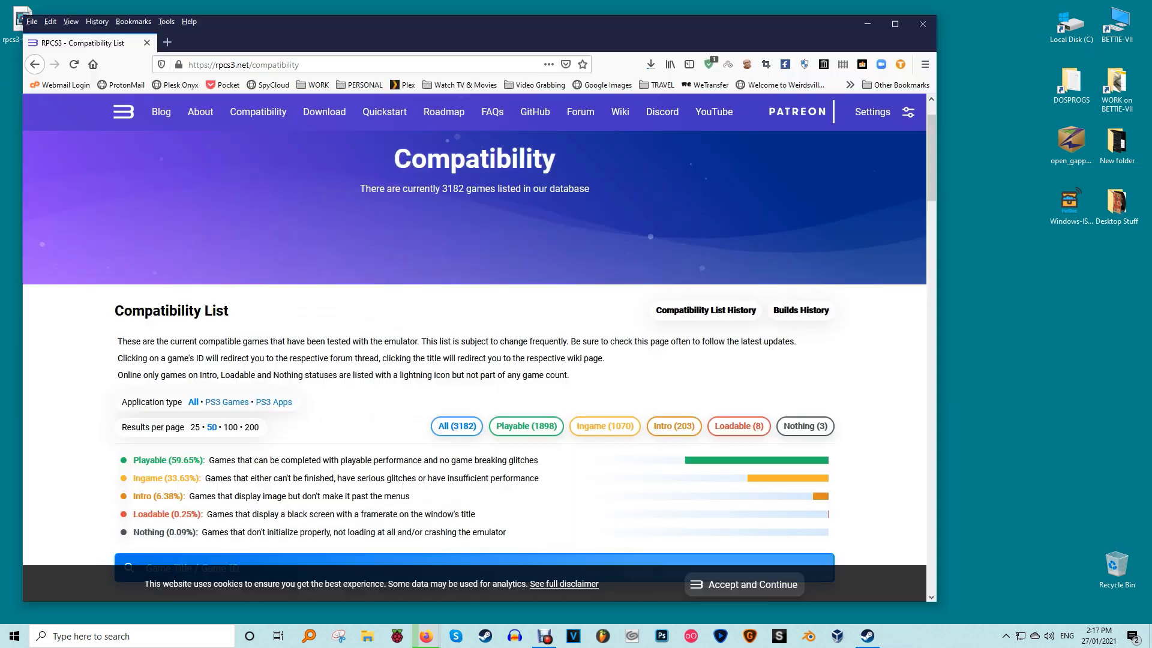
Examine the RPCS3 compatibility list, filtering it to games starting with W and checking their playable status
{"action": "scroll", "coordinate": [478, 346], "scroll_direction": "down", "scroll_amount": 3}
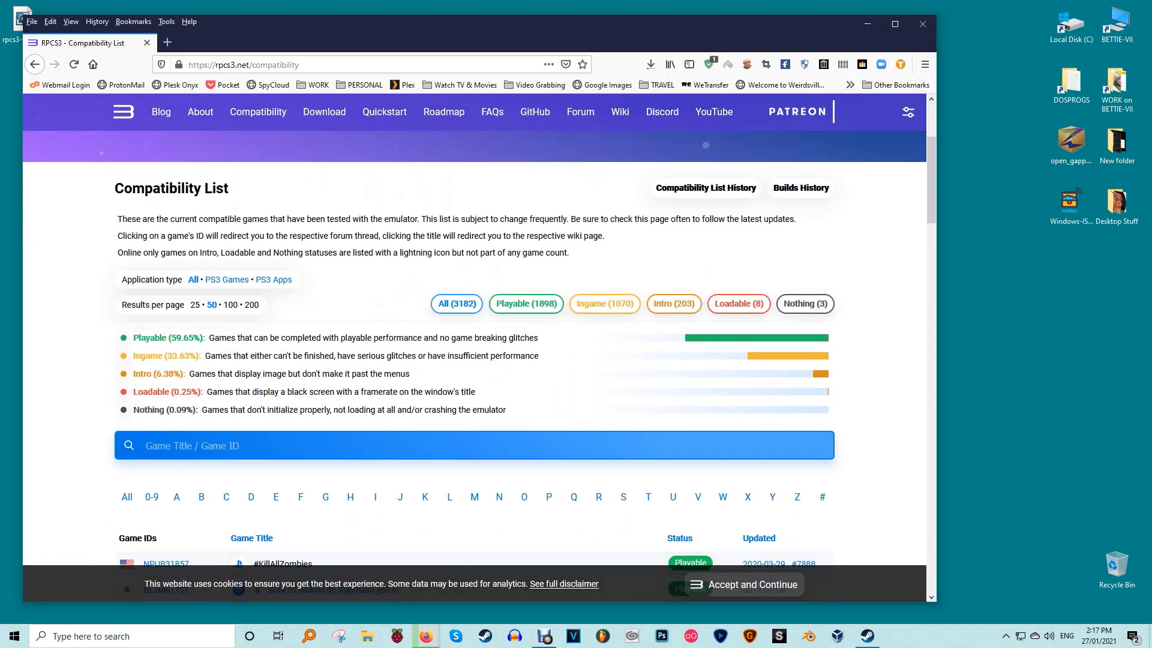
{"action": "scroll", "coordinate": [474, 313], "scroll_direction": "down", "scroll_amount": 3}
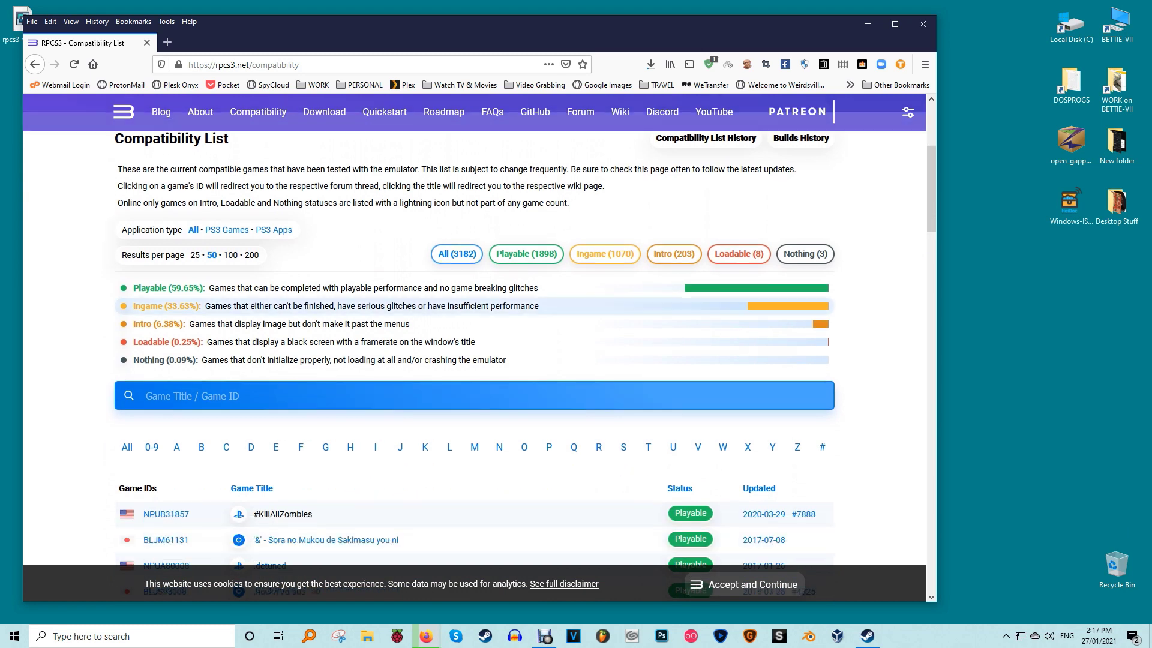
{"action": "left_click", "coordinate": [723, 313]}
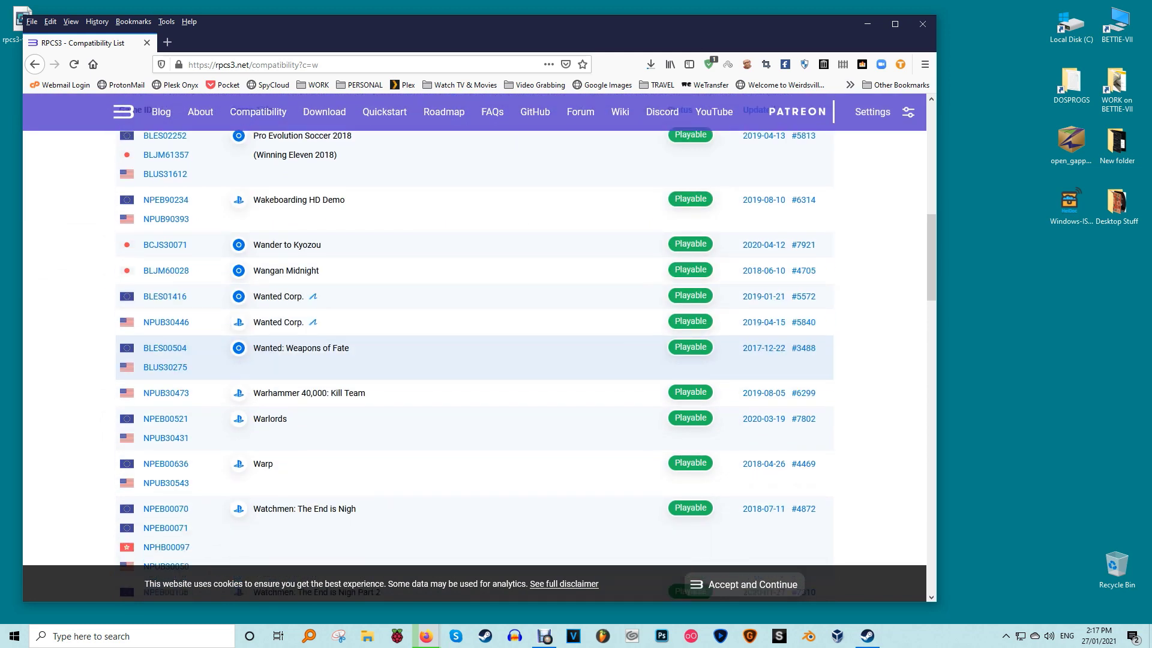
{"action": "scroll", "coordinate": [474, 322], "scroll_direction": "up", "scroll_amount": 4}
{"action": "scroll", "coordinate": [474, 323], "scroll_direction": "down", "scroll_amount": 4}
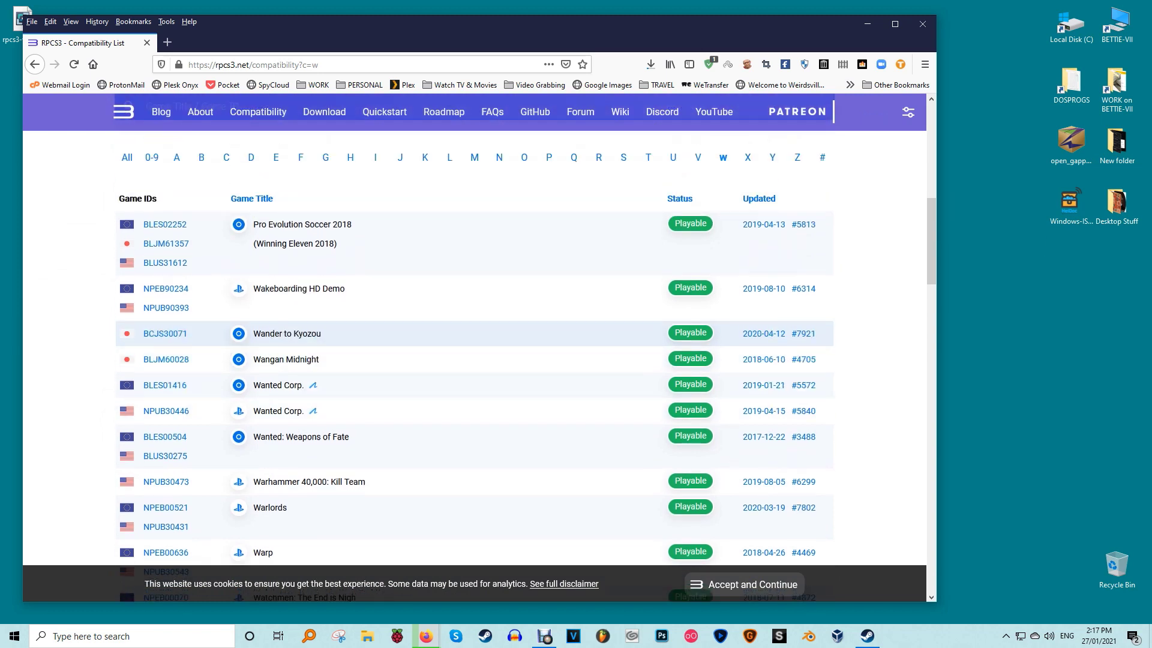
{"action": "scroll", "coordinate": [474, 327], "scroll_direction": "down", "scroll_amount": 6}
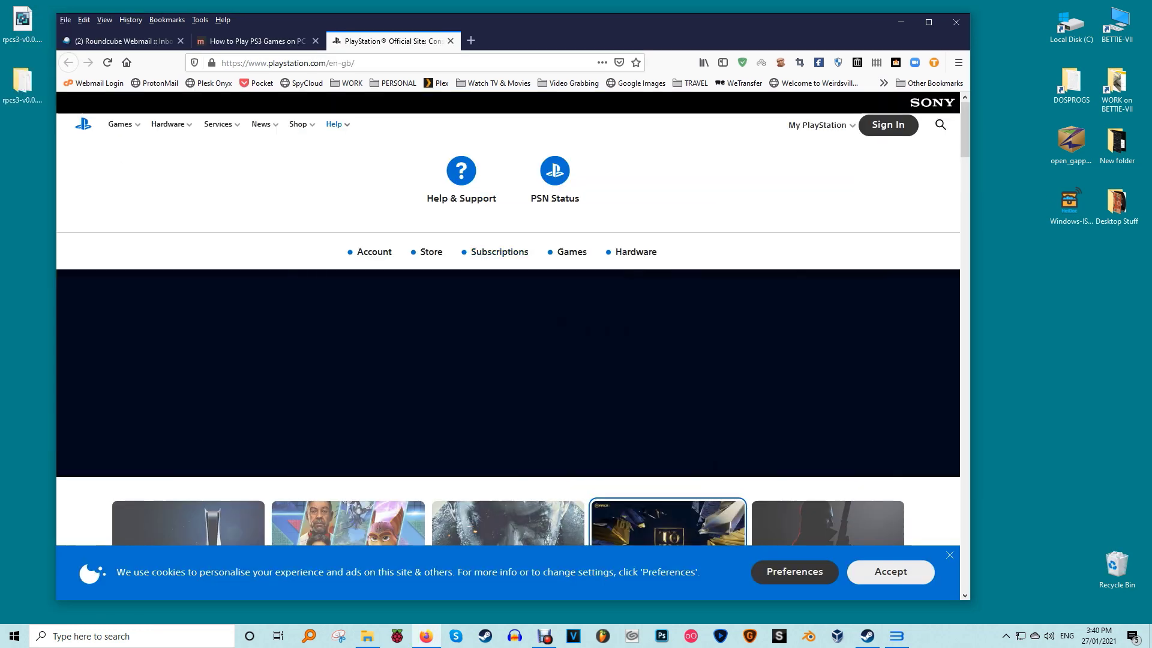
Go through the hardware support section of the PlayStation site to the PS3 System Software page
{"action": "left_click", "coordinate": [636, 251]}
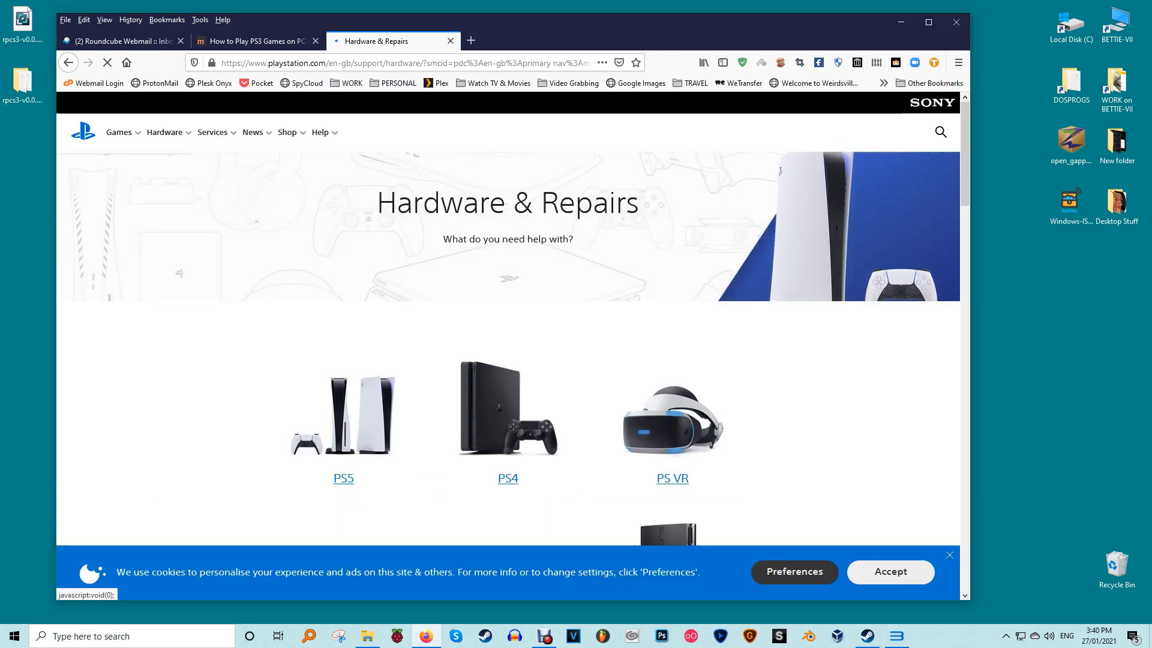
{"action": "scroll", "coordinate": [508, 402], "scroll_direction": "down", "scroll_amount": 3}
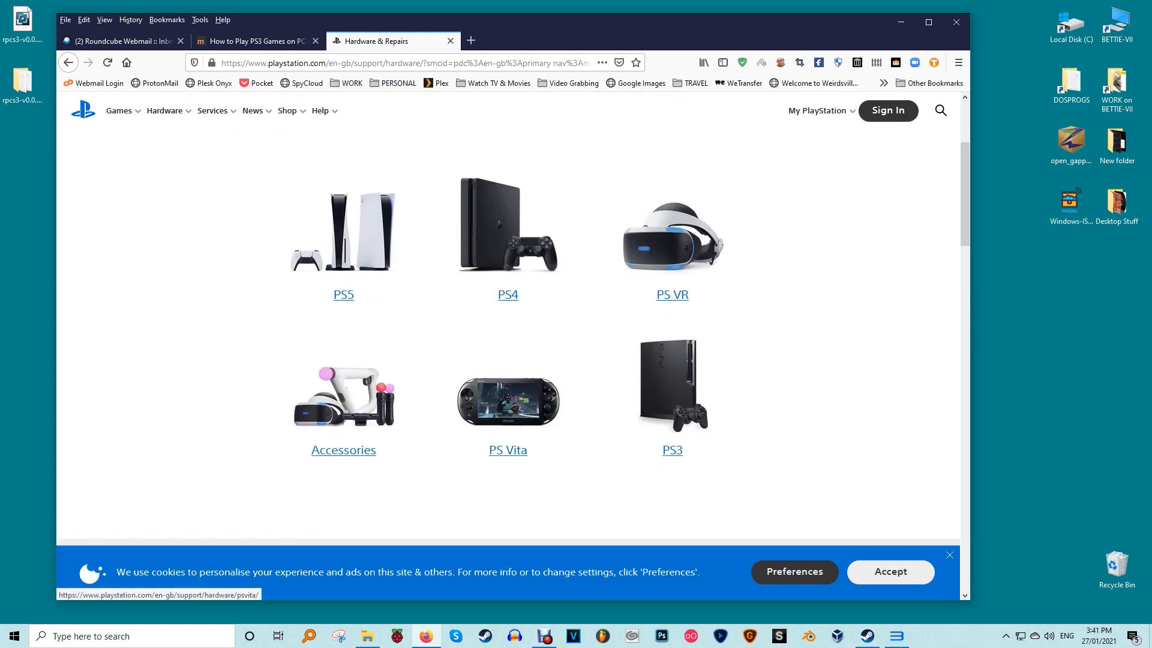
{"action": "left_click", "coordinate": [672, 450]}
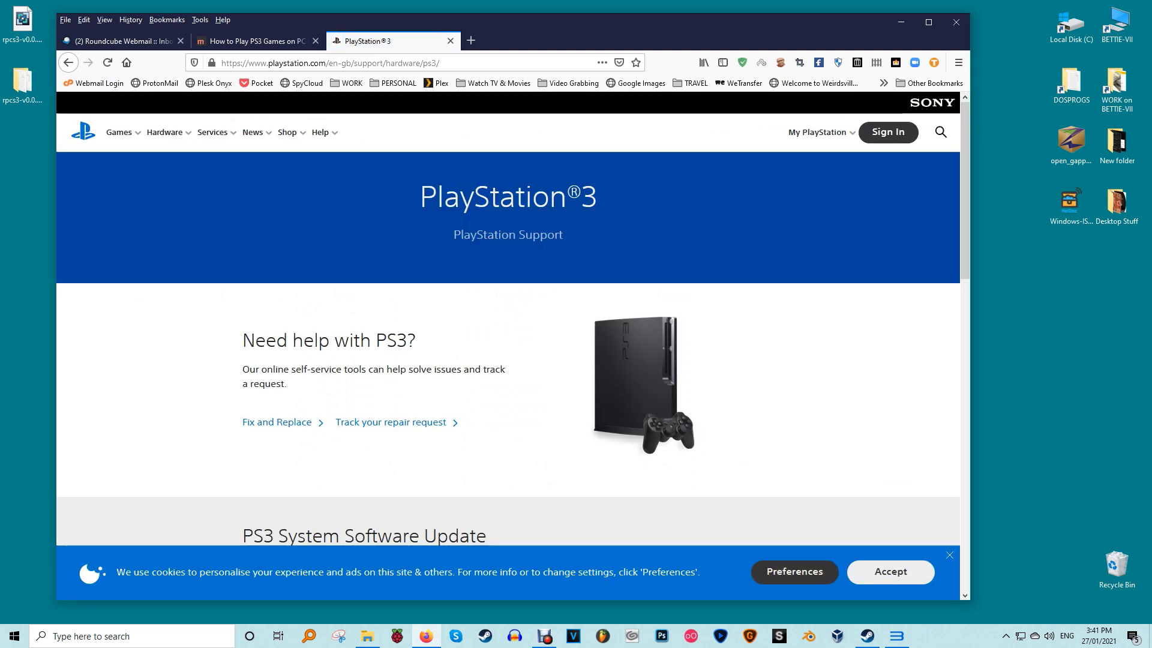
{"action": "scroll", "coordinate": [507, 336], "scroll_direction": "down", "scroll_amount": 5}
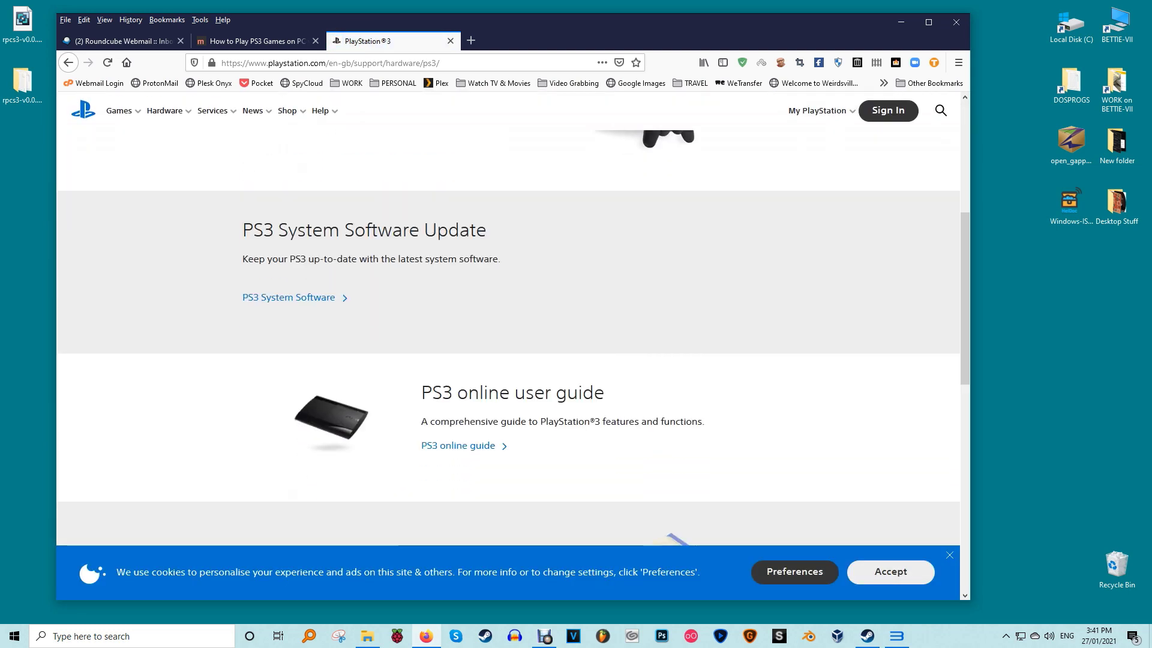
{"action": "left_click", "coordinate": [289, 297]}
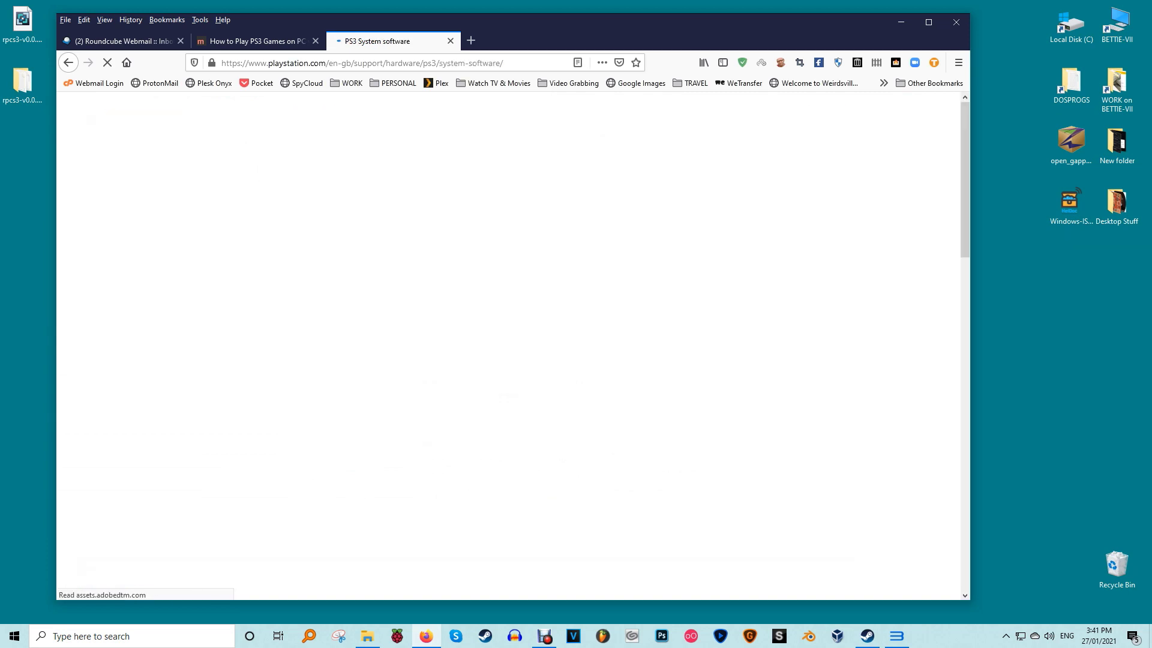
Accept the site's cookies and download the PS3 system software update 4.87
{"action": "scroll", "coordinate": [507, 336], "scroll_direction": "down", "scroll_amount": 2}
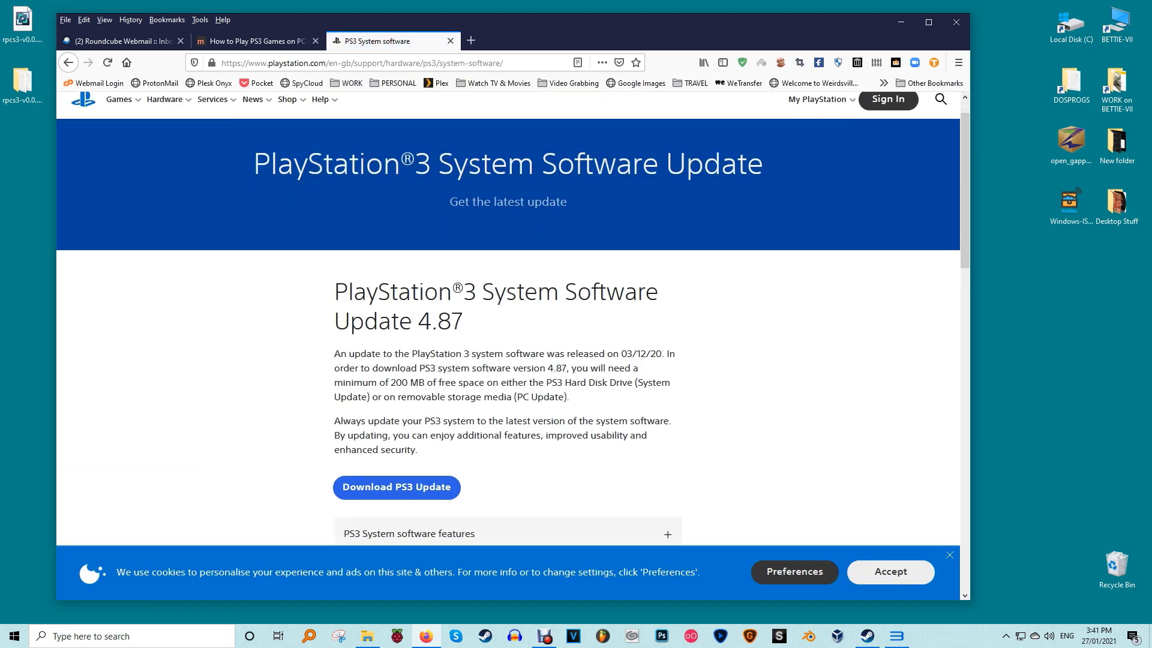
{"action": "scroll", "coordinate": [507, 336], "scroll_direction": "up", "scroll_amount": 2}
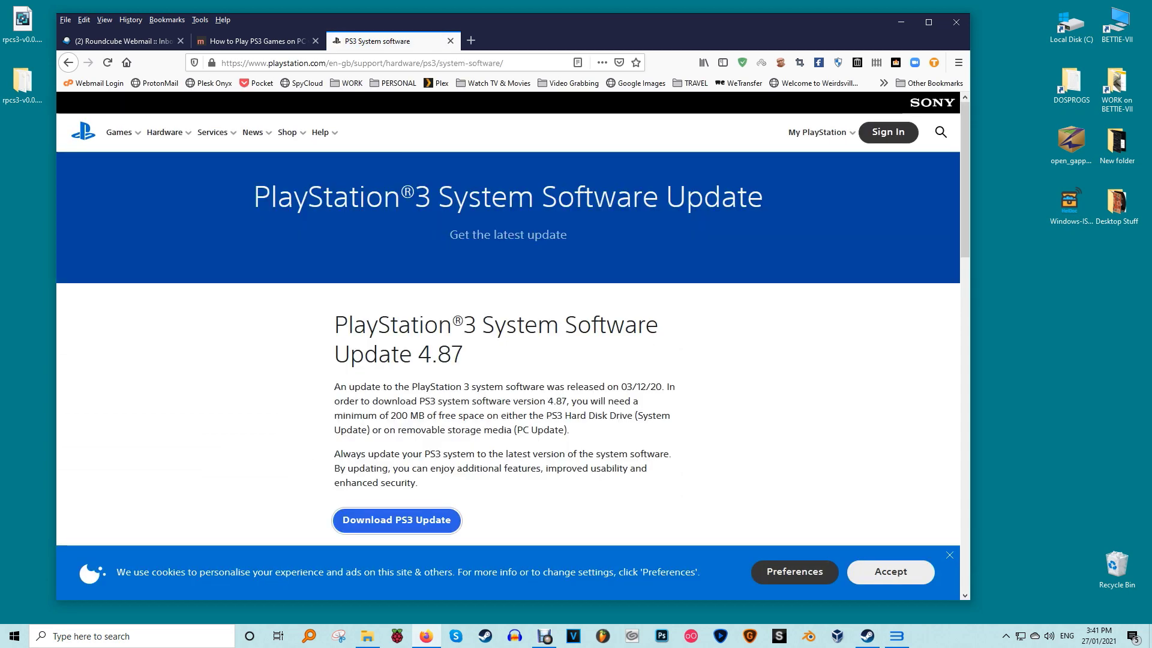
{"action": "left_click", "coordinate": [891, 572]}
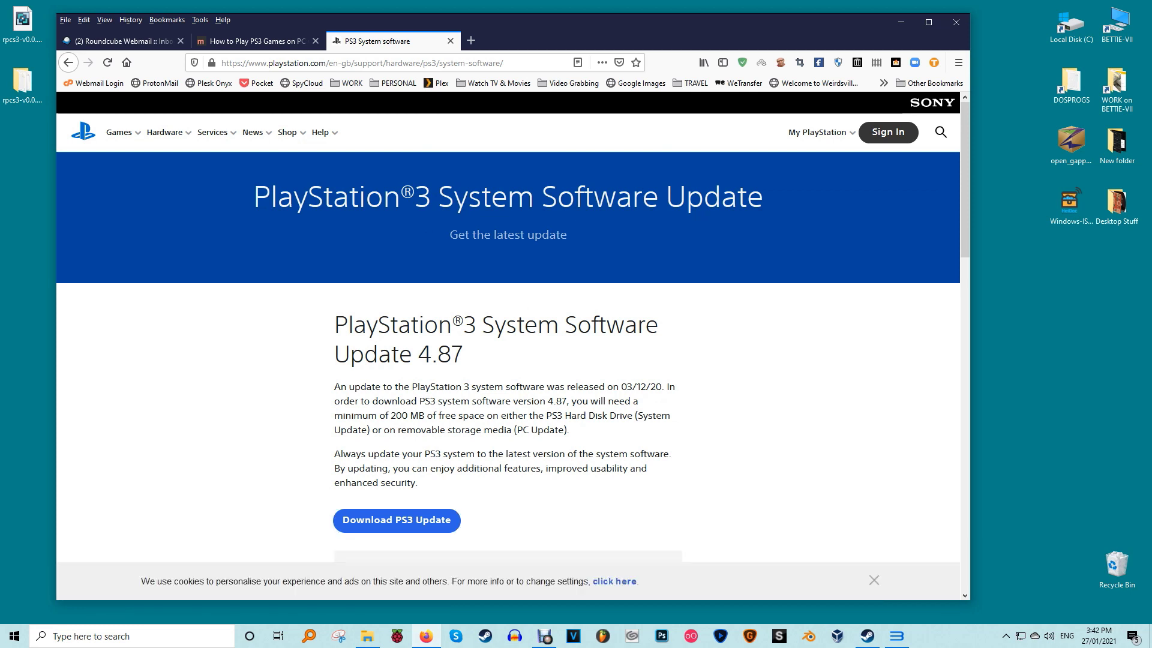
{"action": "left_click", "coordinate": [396, 519]}
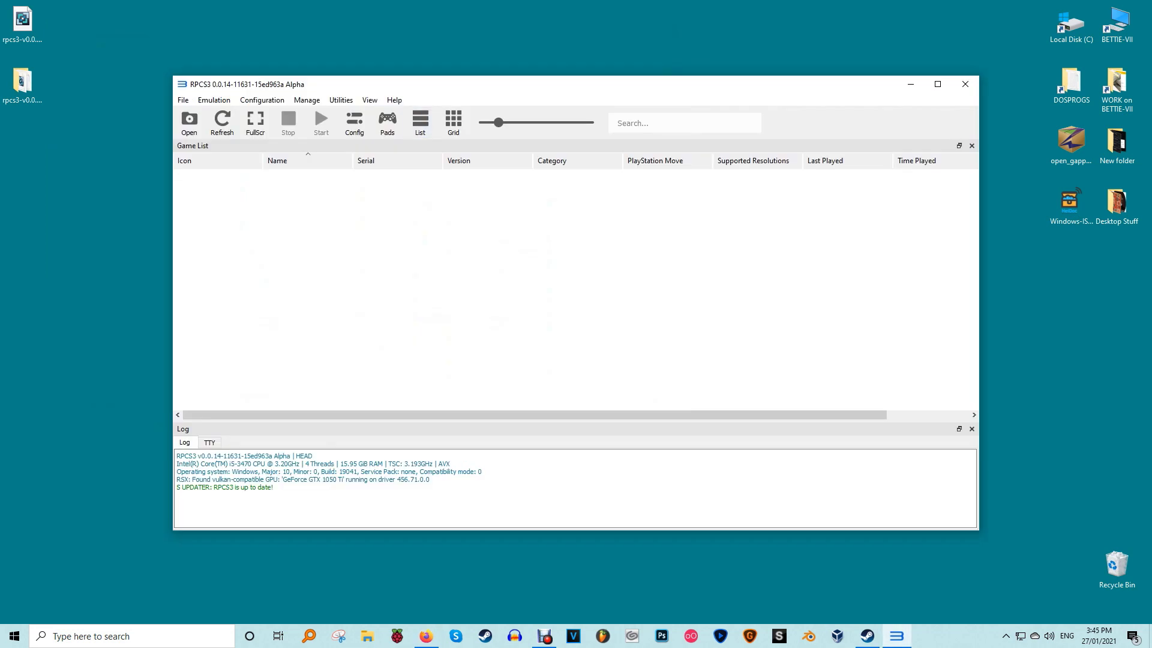
Install the downloaded PS3UPDAT.PUP firmware in RPCS3 and dismiss the completion message
{"action": "left_click", "coordinate": [183, 100]}
{"action": "left_click", "coordinate": [219, 191]}
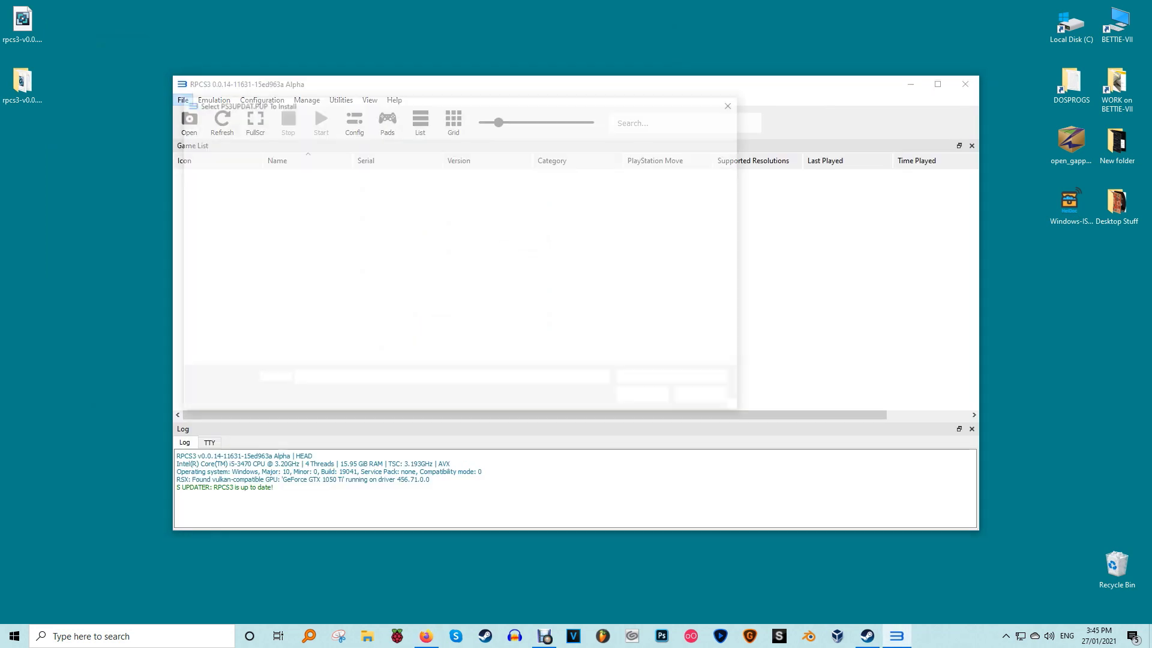
{"action": "left_click", "coordinate": [321, 319]}
{"action": "left_click", "coordinate": [647, 397]}
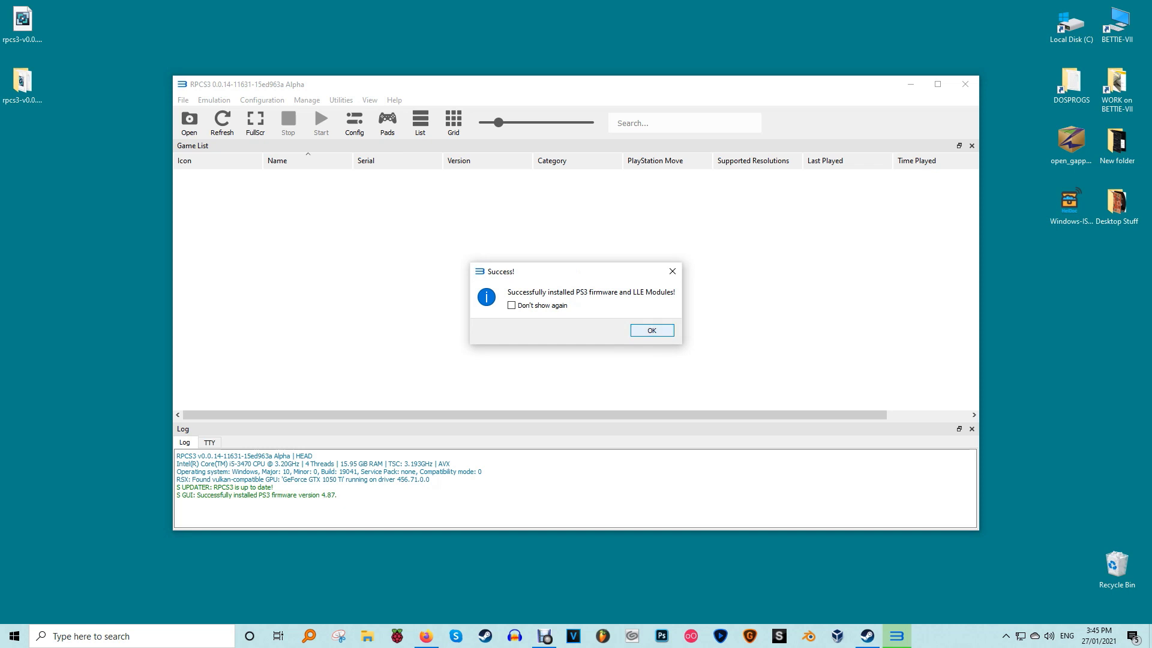
{"action": "key", "text": "Return"}
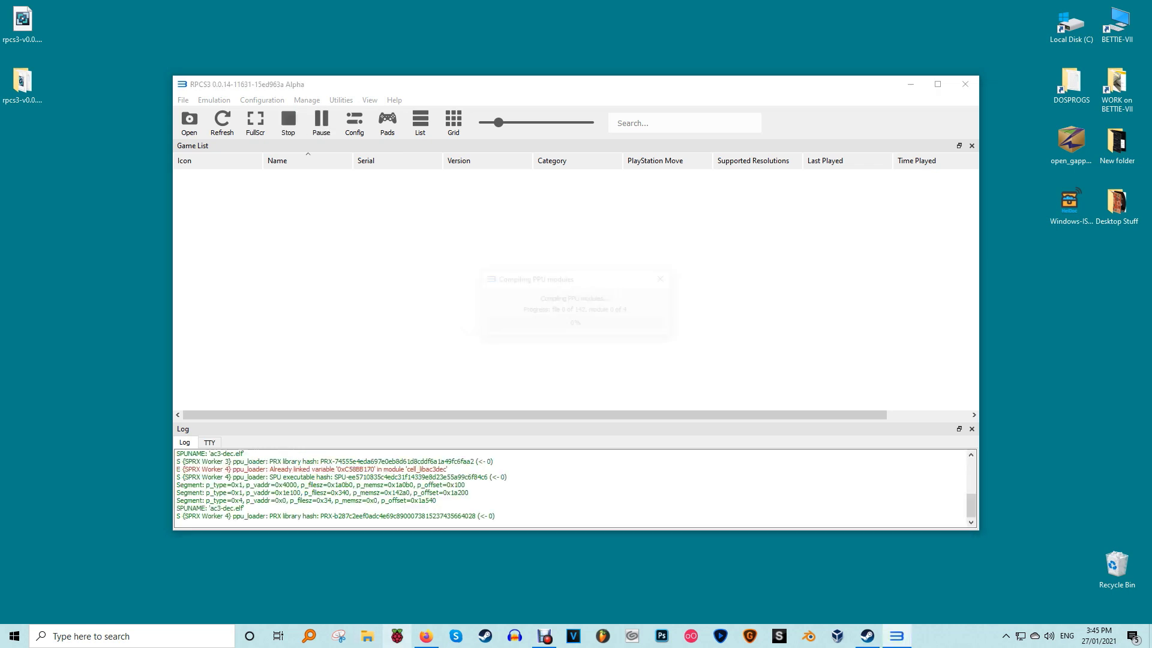
{"action": "mouse_move", "coordinate": [426, 636]}
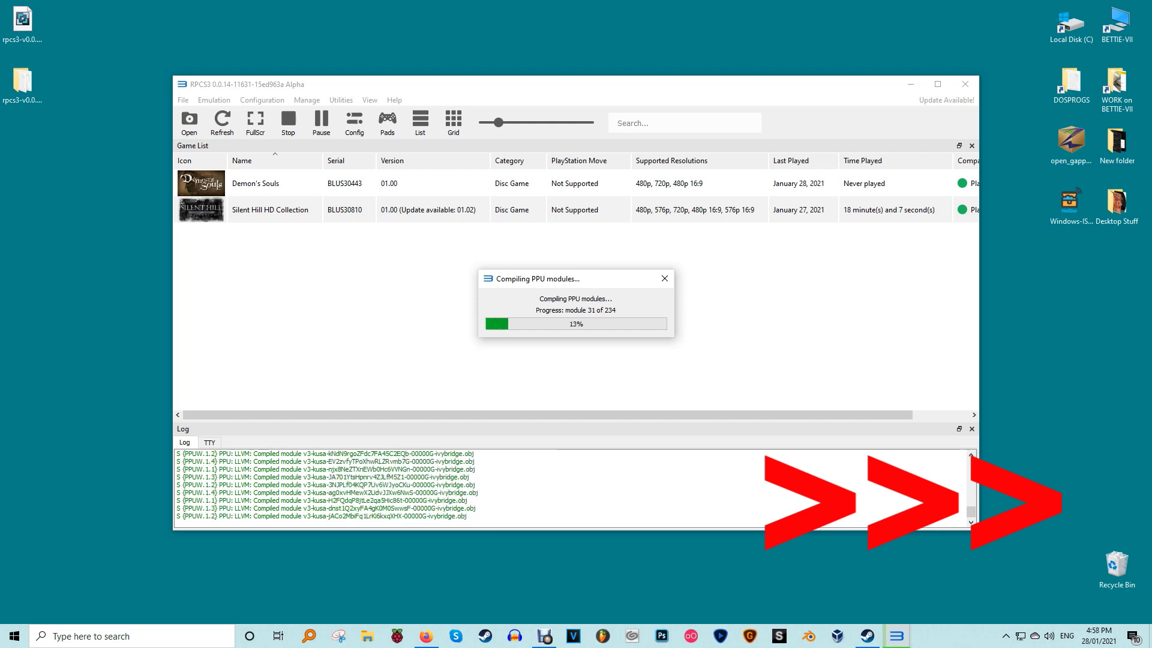
{"action": "right_click", "coordinate": [406, 209]}
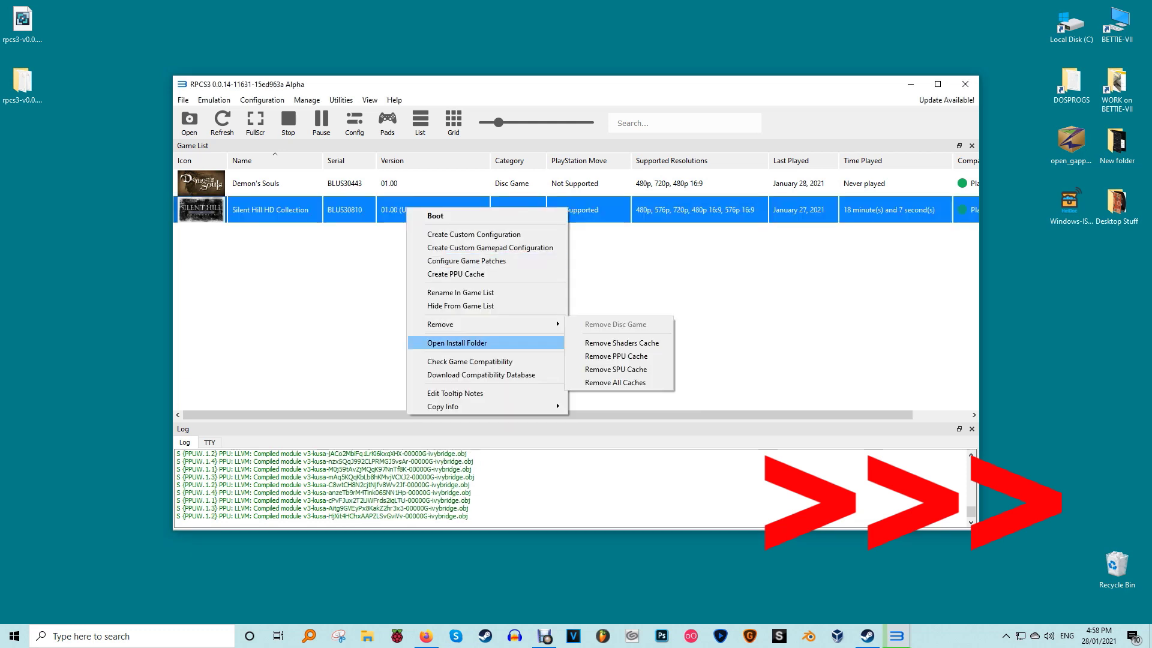
{"action": "left_click", "coordinate": [336, 300]}
{"action": "left_click", "coordinate": [307, 209]}
{"action": "left_click", "coordinate": [306, 99]}
{"action": "left_click", "coordinate": [506, 312]}
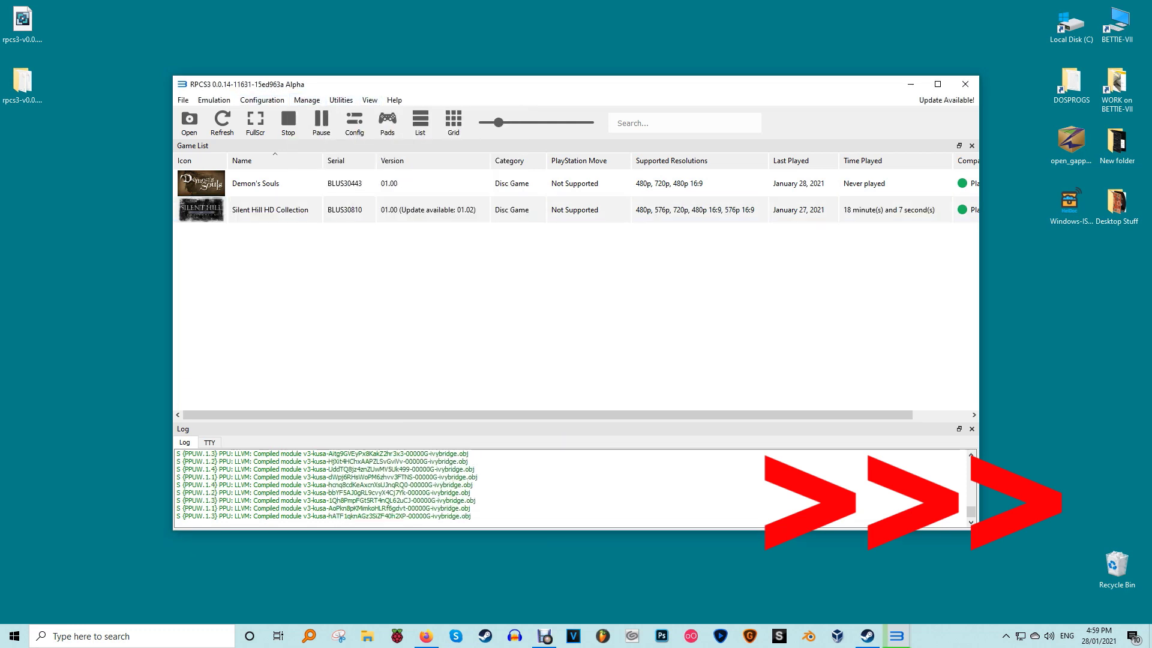
{"action": "left_click_drag", "start_coordinate": [671, 84], "coordinate": [575, 57]}
{"action": "left_click_drag", "start_coordinate": [975, 338], "coordinate": [462, 262]}
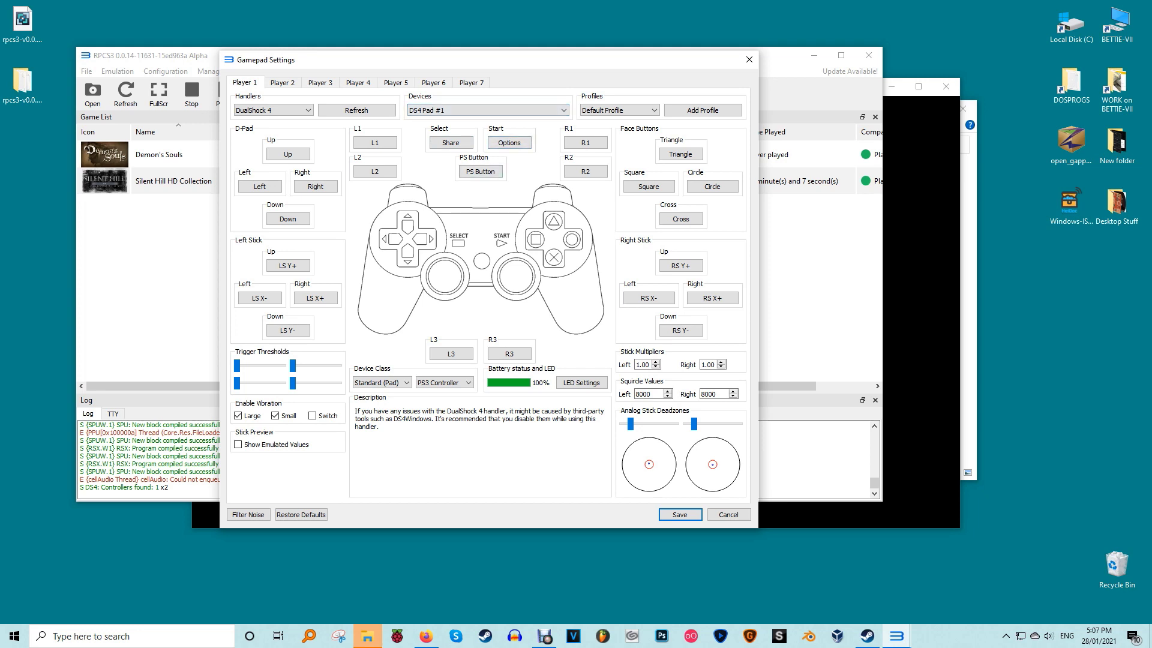
Review the device class, controller type and LED options for Player 1's DualShock 4 in the gamepad settings
{"action": "left_click", "coordinate": [451, 142]}
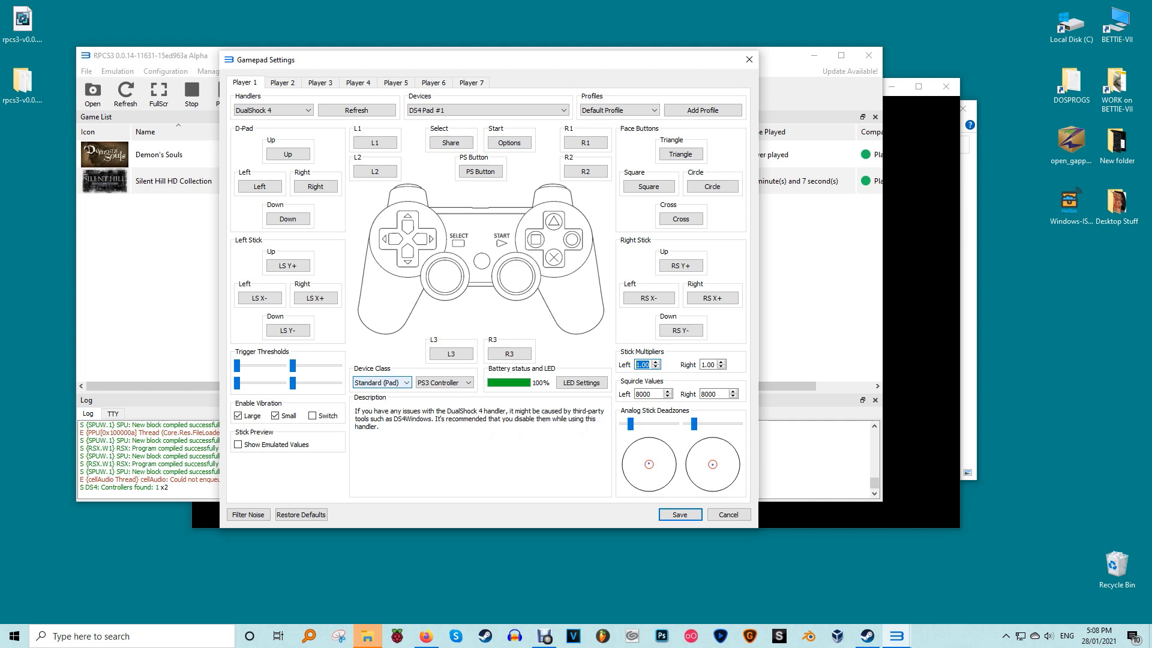
{"action": "left_click", "coordinate": [382, 382]}
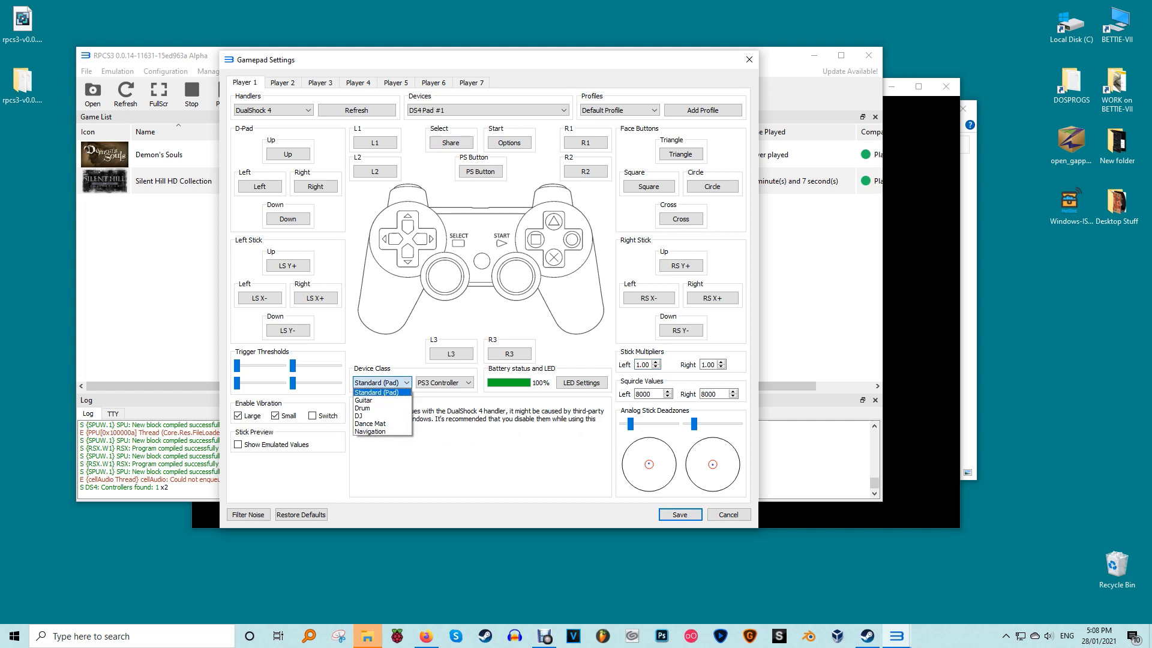
{"action": "left_click", "coordinate": [382, 382]}
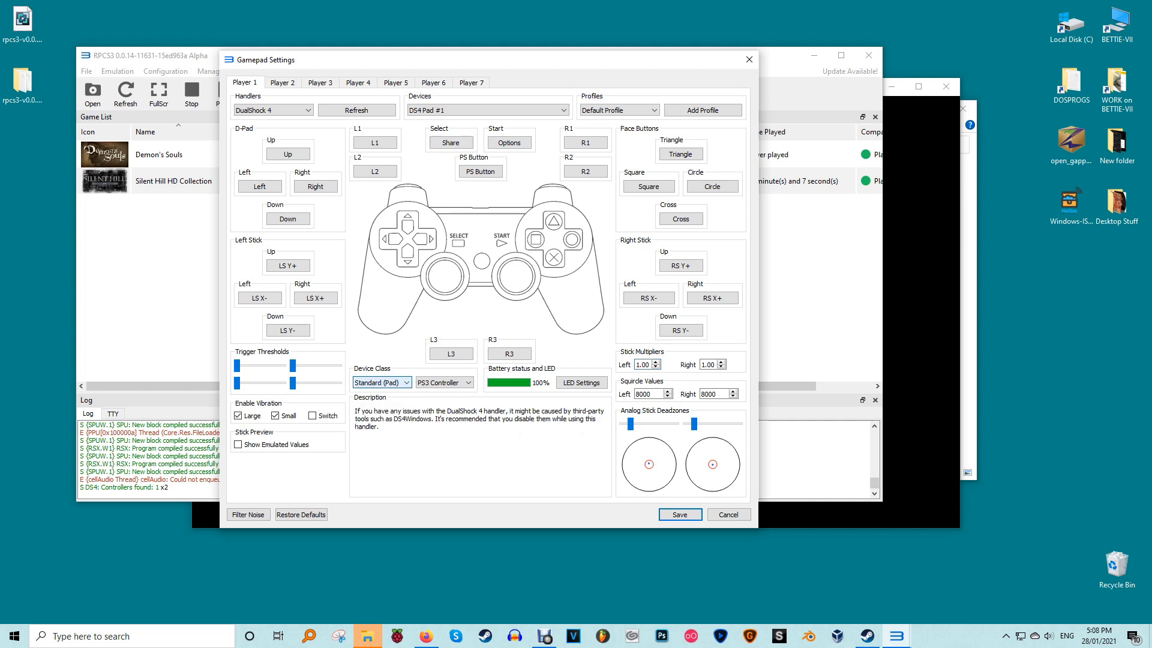
{"action": "left_click", "coordinate": [444, 382]}
{"action": "left_click", "coordinate": [444, 382]}
{"action": "key", "text": "Tab"}
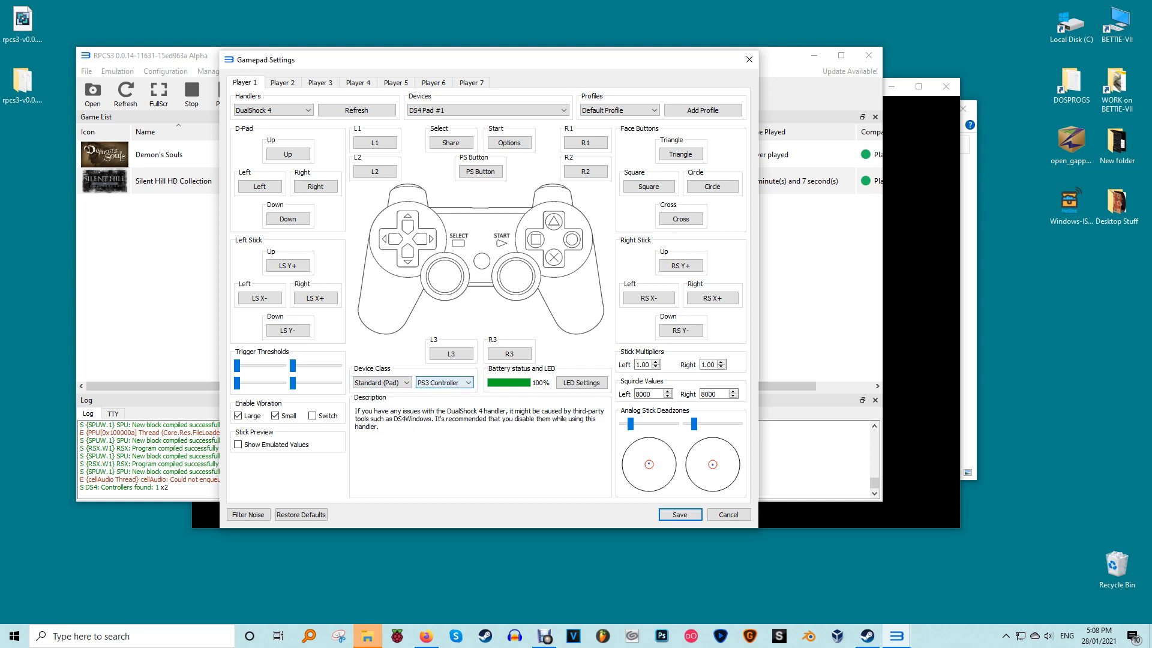
{"action": "key", "text": "Tab"}
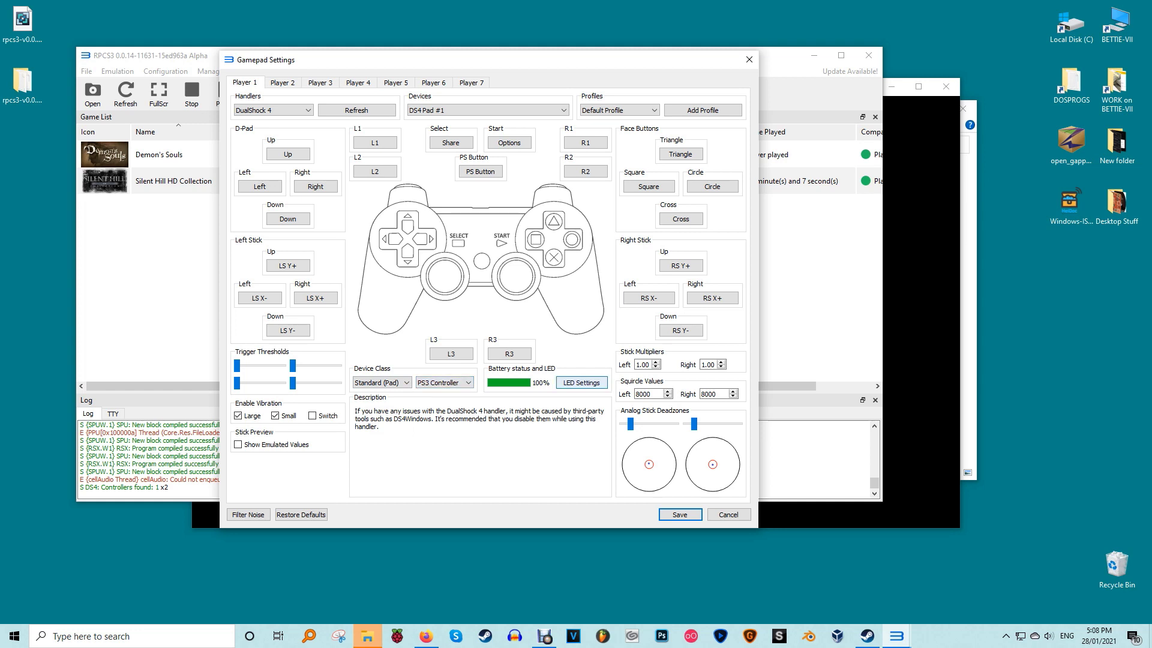
{"action": "key", "text": "Tab"}
{"action": "key", "text": "Return"}
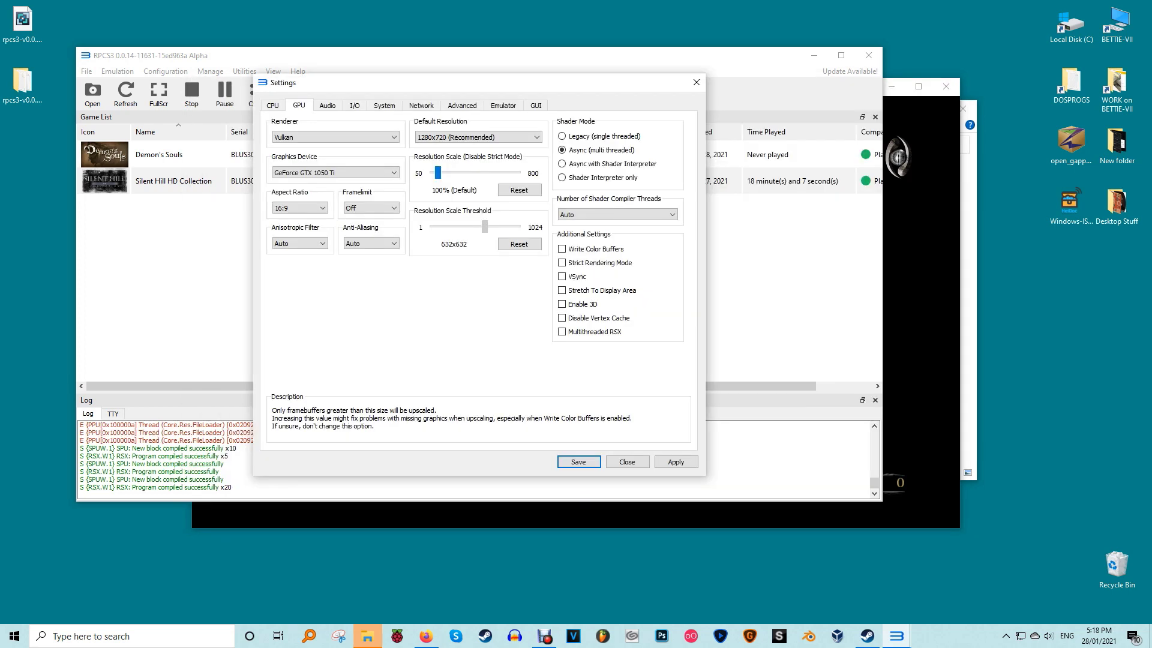
Set the GPU resolution scale threshold to 640x640 and enable Write Color Buffers
{"action": "left_click_drag", "start_coordinate": [485, 227], "coordinate": [486, 227]}
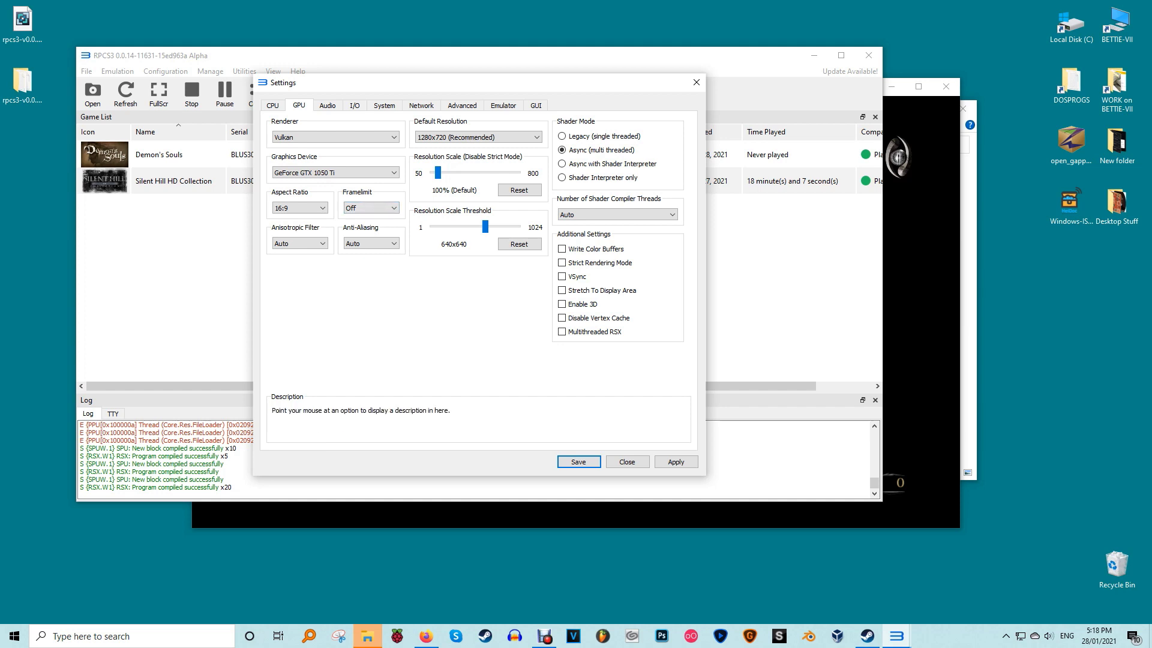
{"action": "left_click", "coordinate": [562, 248]}
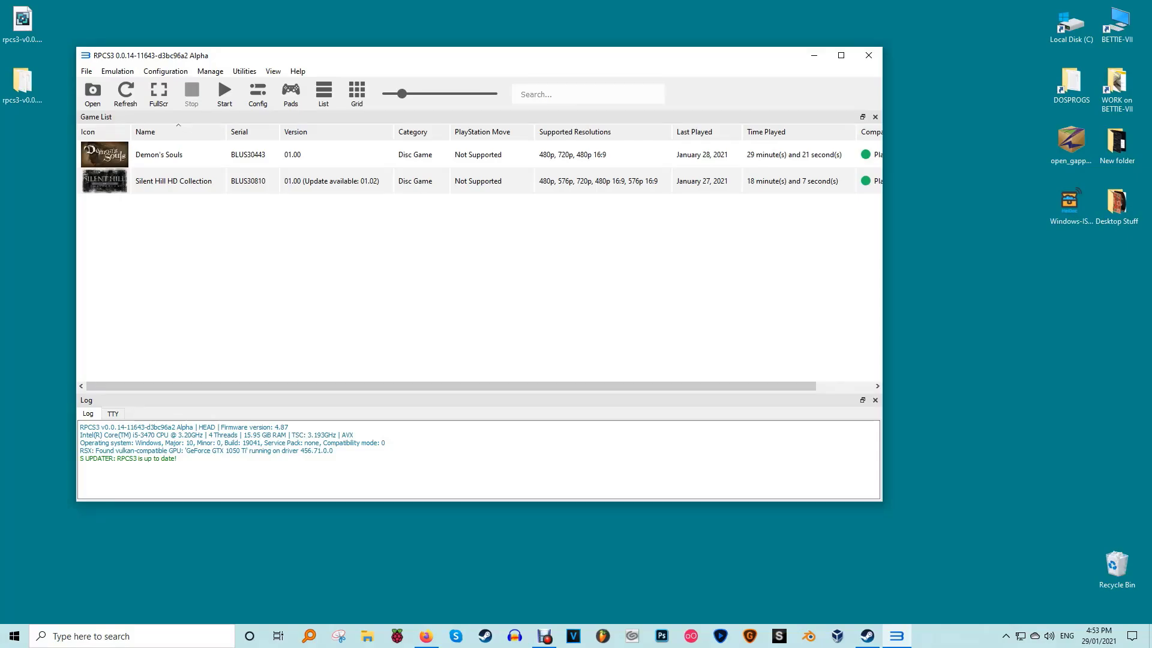
Review the default resolution options and their description in the GPU configuration
{"action": "left_click", "coordinate": [258, 93]}
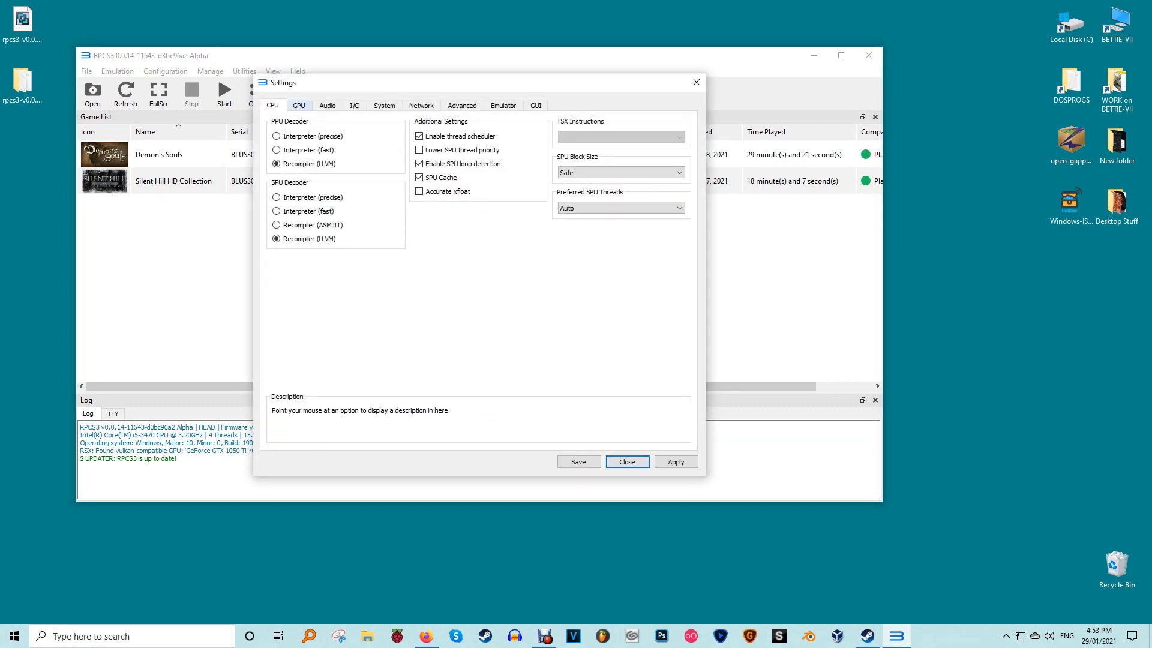
{"action": "left_click", "coordinate": [299, 105]}
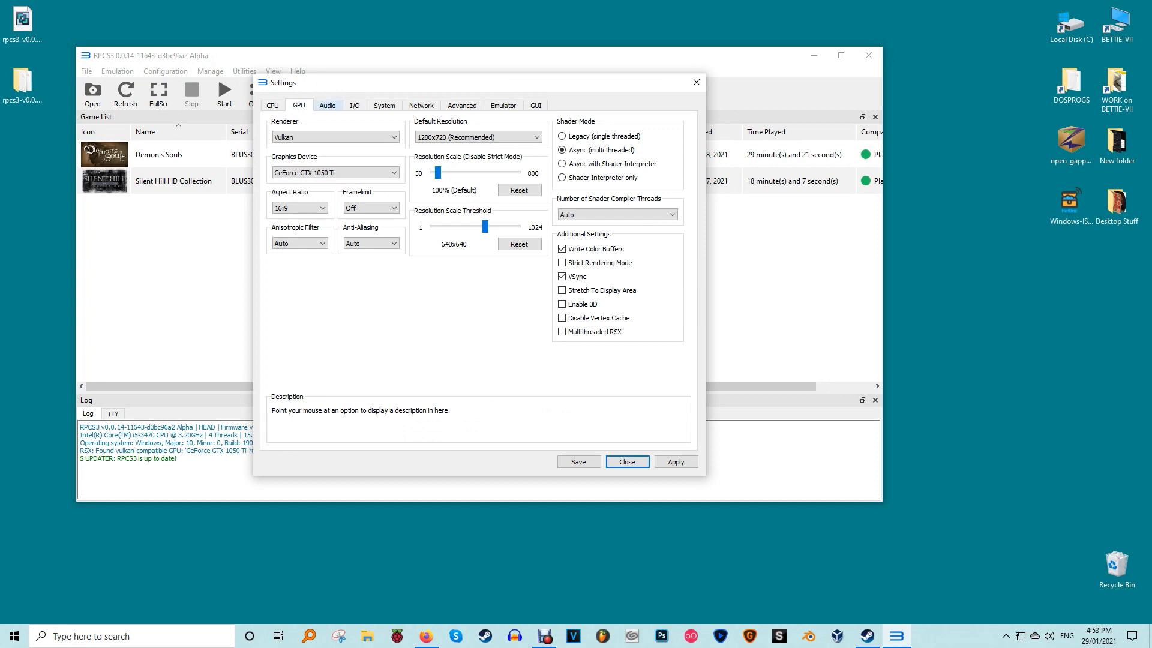
{"action": "left_click", "coordinate": [432, 137]}
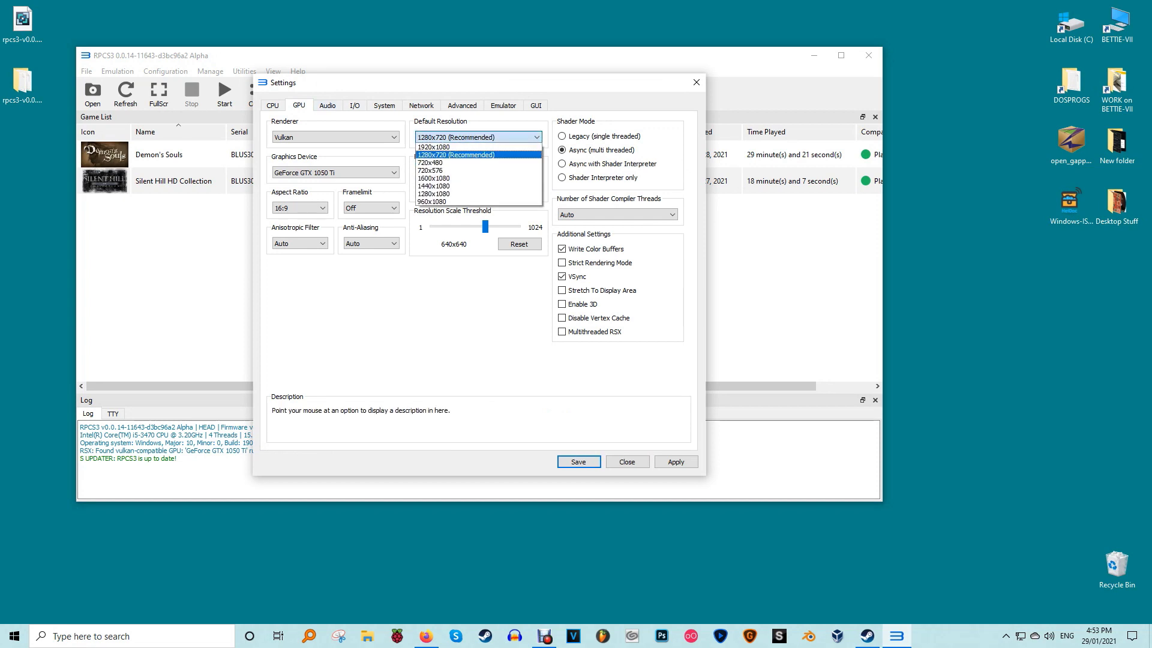
{"action": "left_click", "coordinate": [479, 138]}
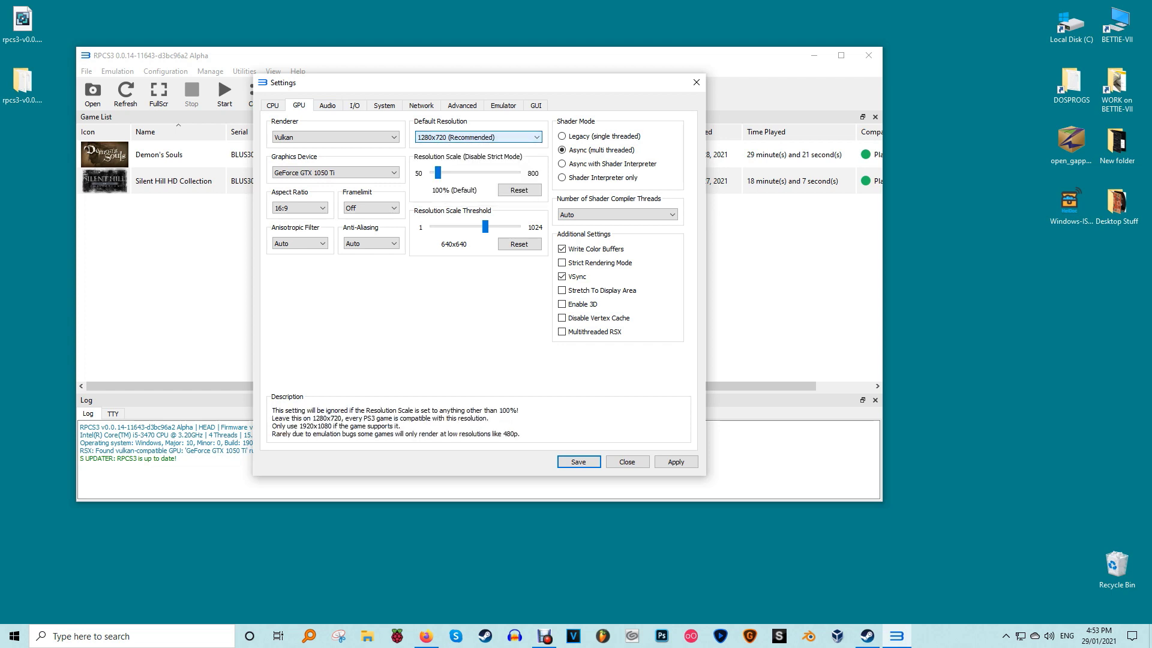
Look through the Audio, I/O, System, Network and Advanced settings of the emulator
{"action": "left_click", "coordinate": [327, 105]}
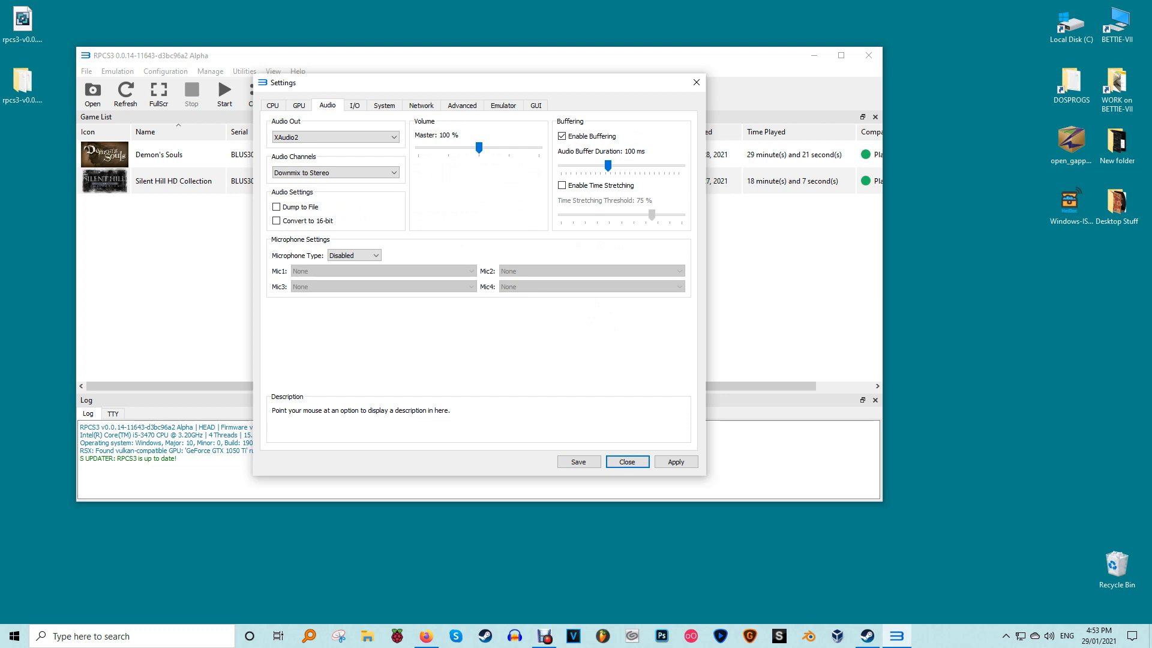
{"action": "left_click", "coordinate": [355, 105]}
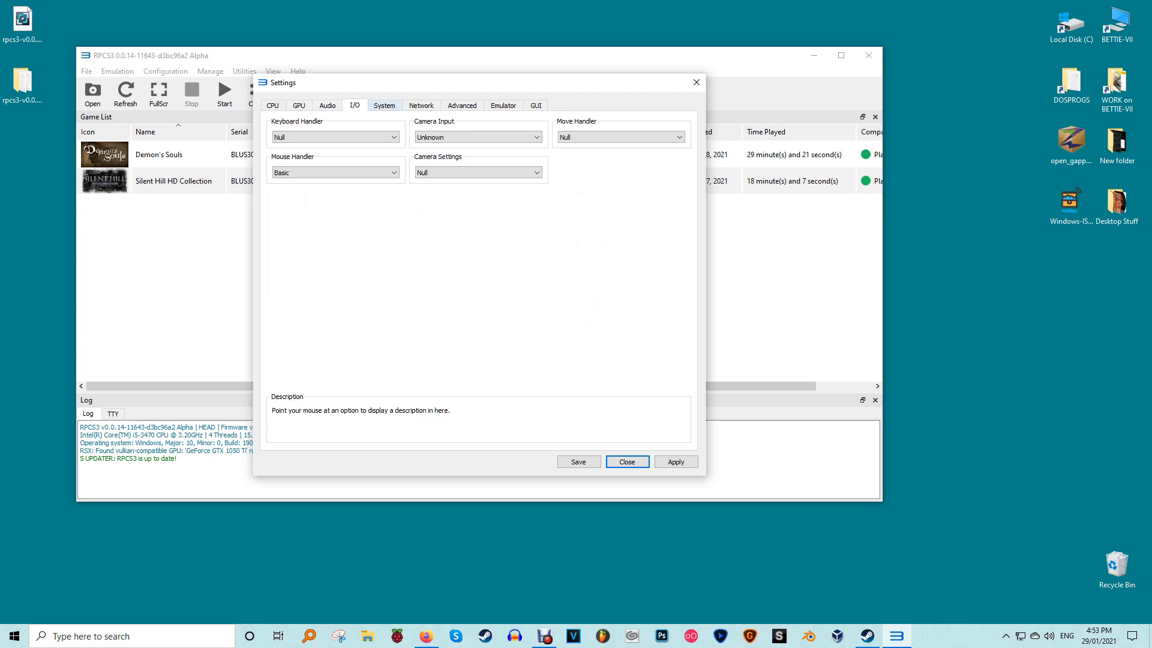
{"action": "left_click", "coordinate": [384, 105]}
{"action": "left_click", "coordinate": [421, 105]}
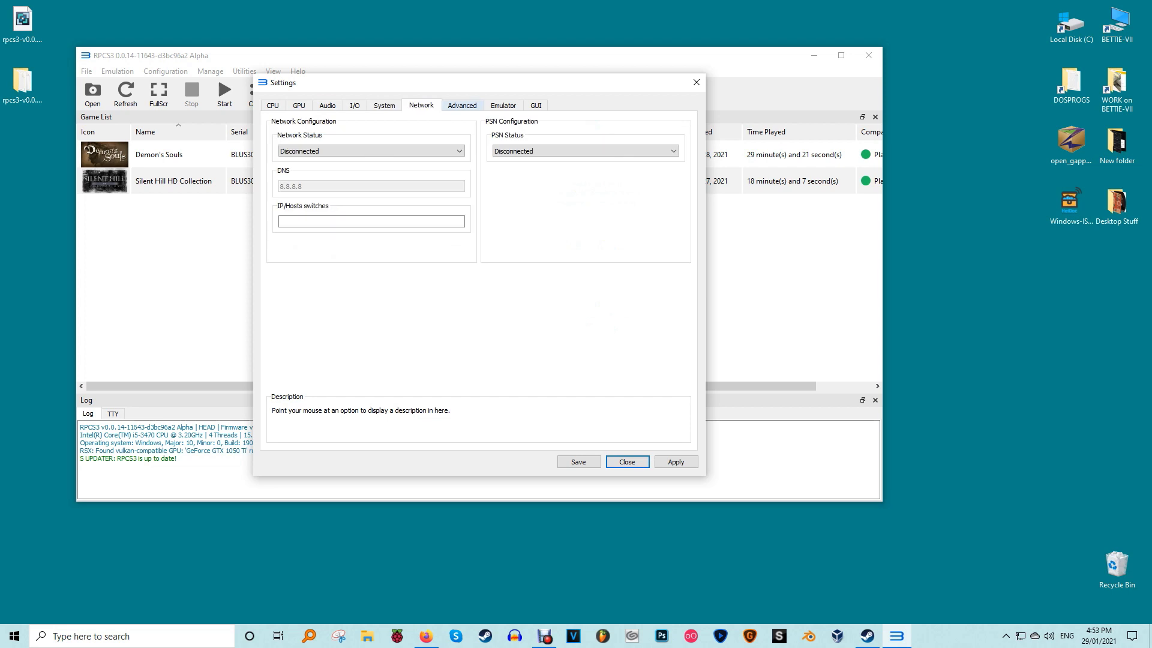
{"action": "left_click", "coordinate": [462, 105]}
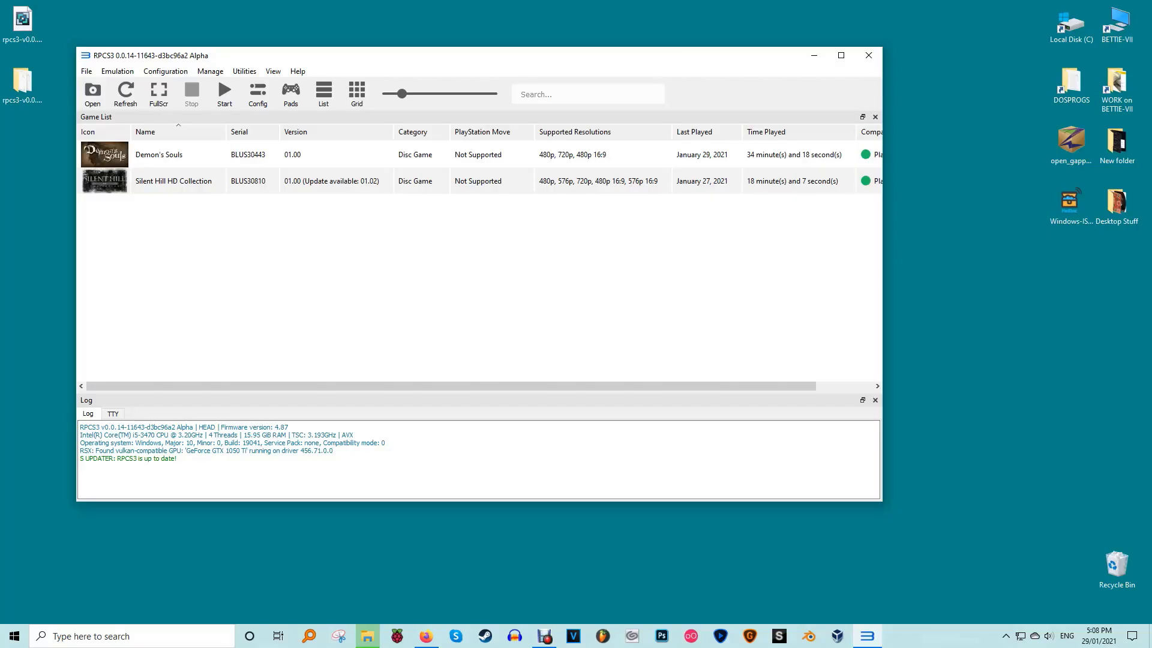
Download the latest game patches in the Patch Manager and dismiss the resulting message
{"action": "left_click", "coordinate": [210, 71]}
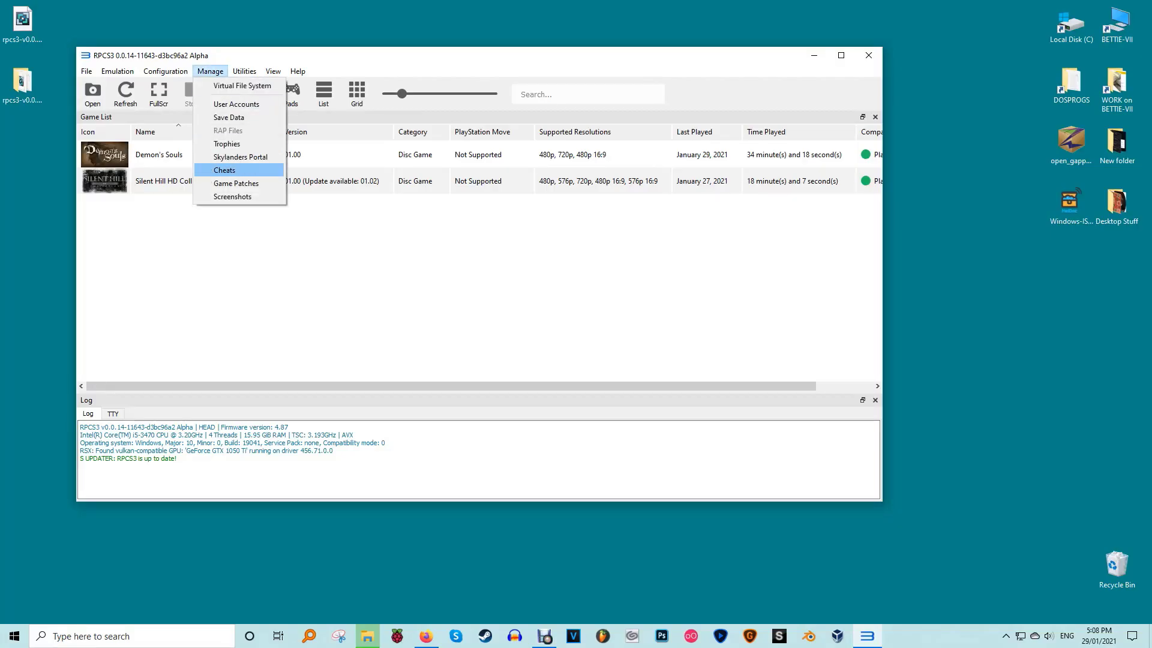
{"action": "left_click", "coordinate": [207, 183]}
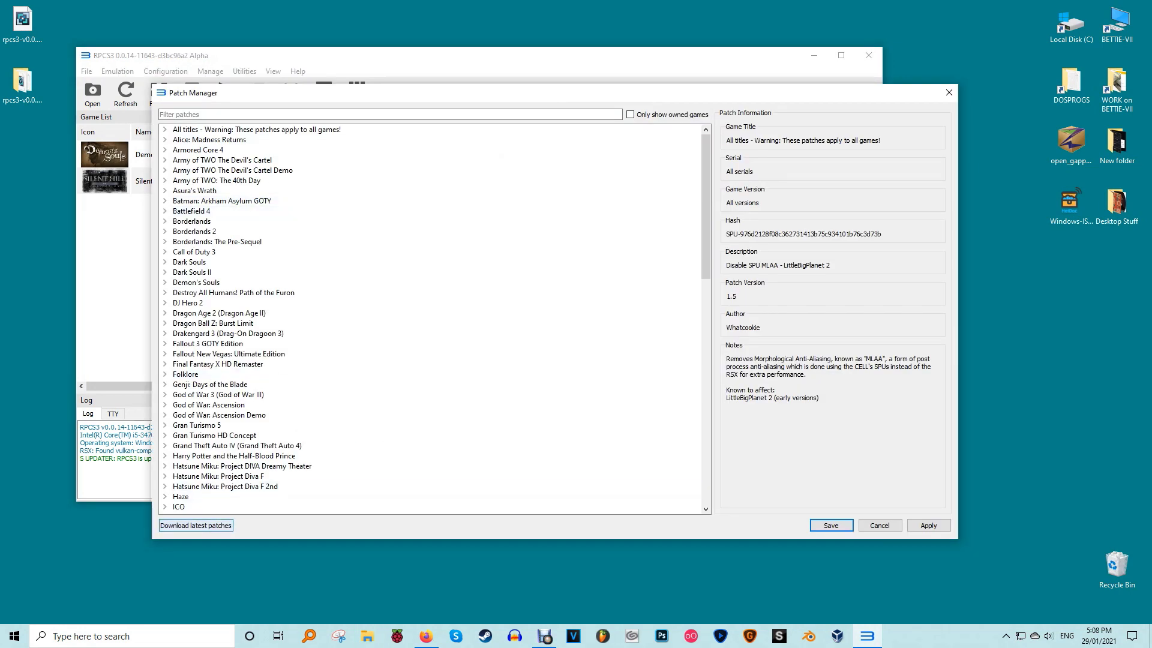
{"action": "left_click", "coordinate": [196, 525]}
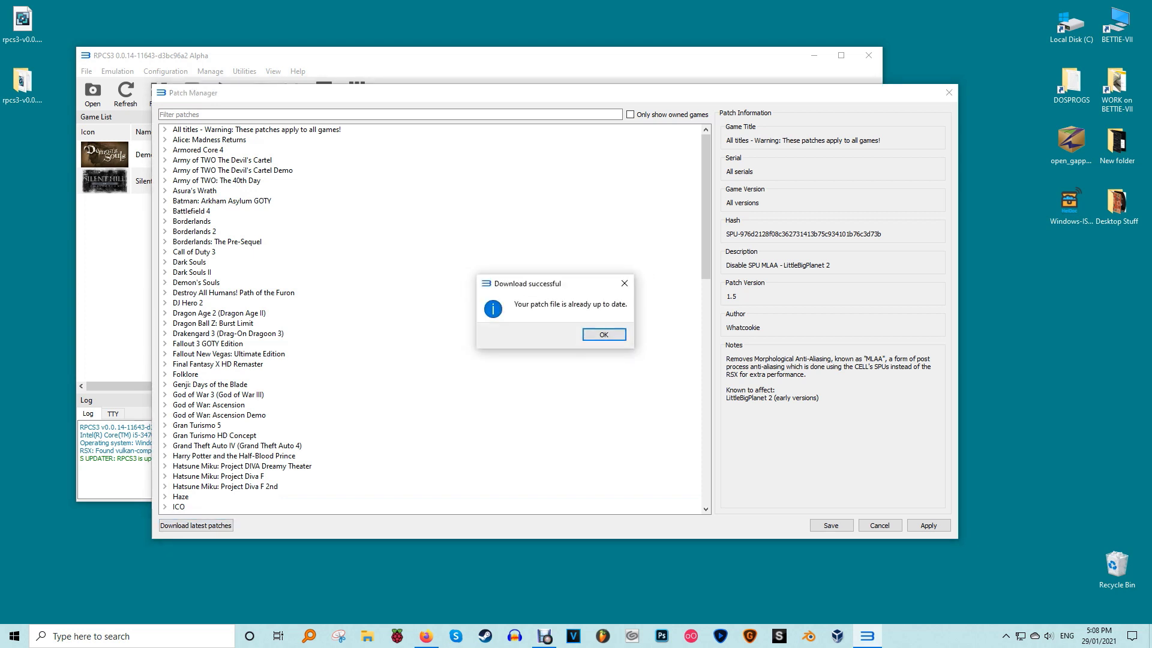
{"action": "left_click", "coordinate": [604, 334]}
Browse the patch list and examine the entries for Killzone 2 and Kingdom Hearts HD 2.5 ReMIX
{"action": "scroll", "coordinate": [432, 327], "scroll_direction": "down", "scroll_amount": 4}
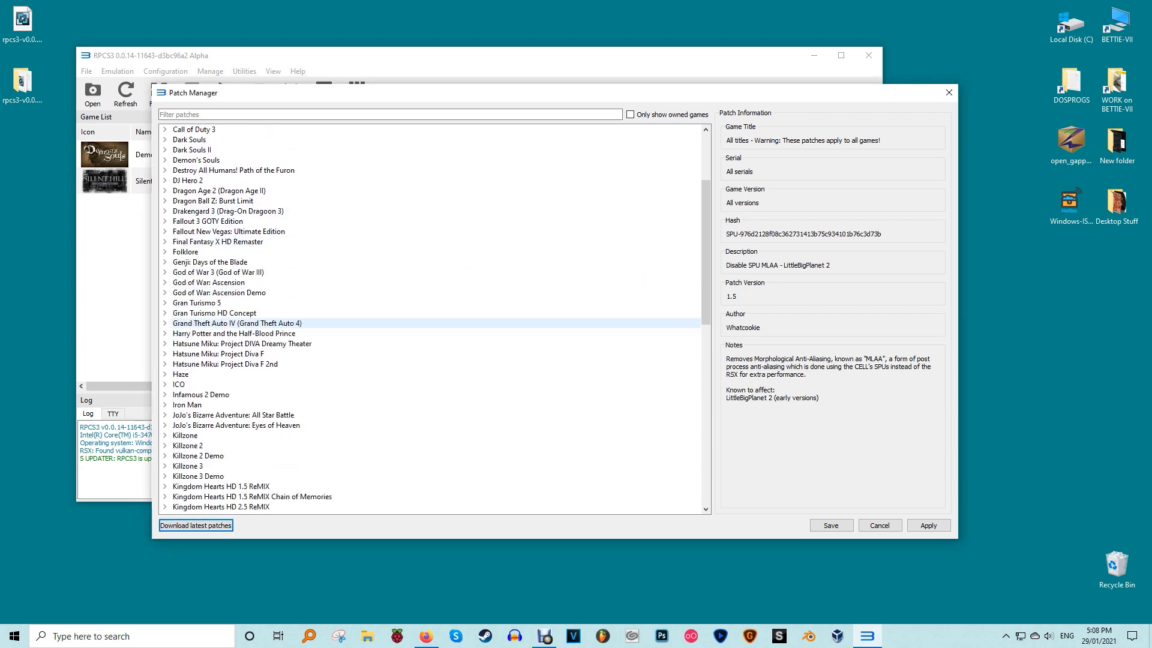
{"action": "scroll", "coordinate": [432, 327], "scroll_direction": "down", "scroll_amount": 9}
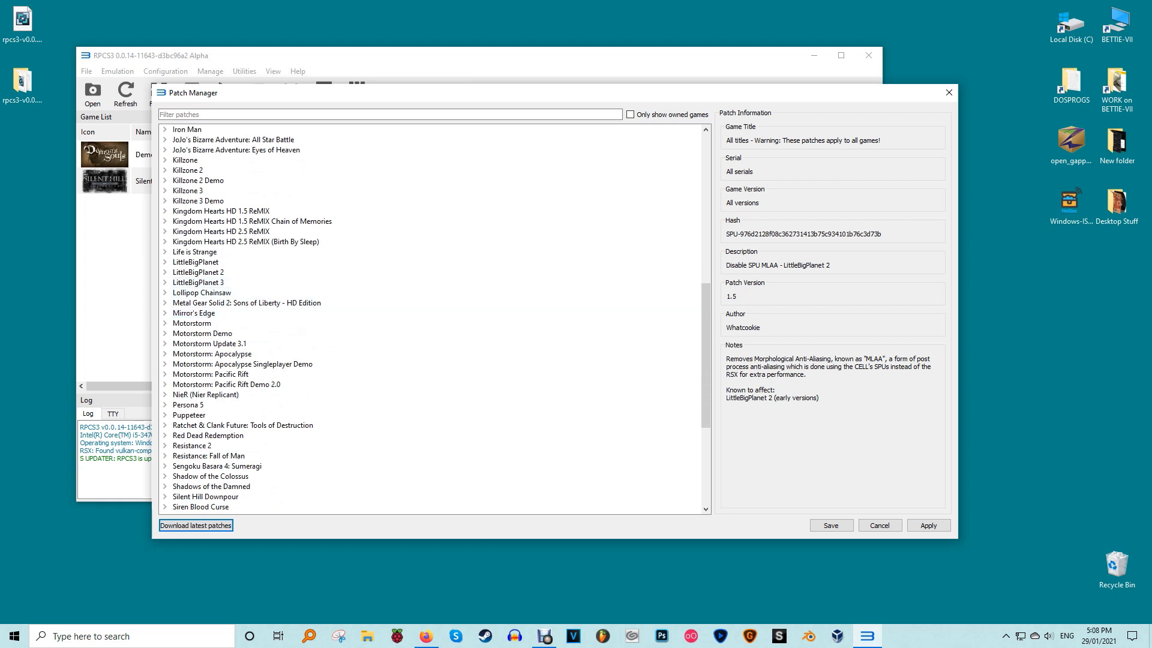
{"action": "left_click", "coordinate": [165, 170]}
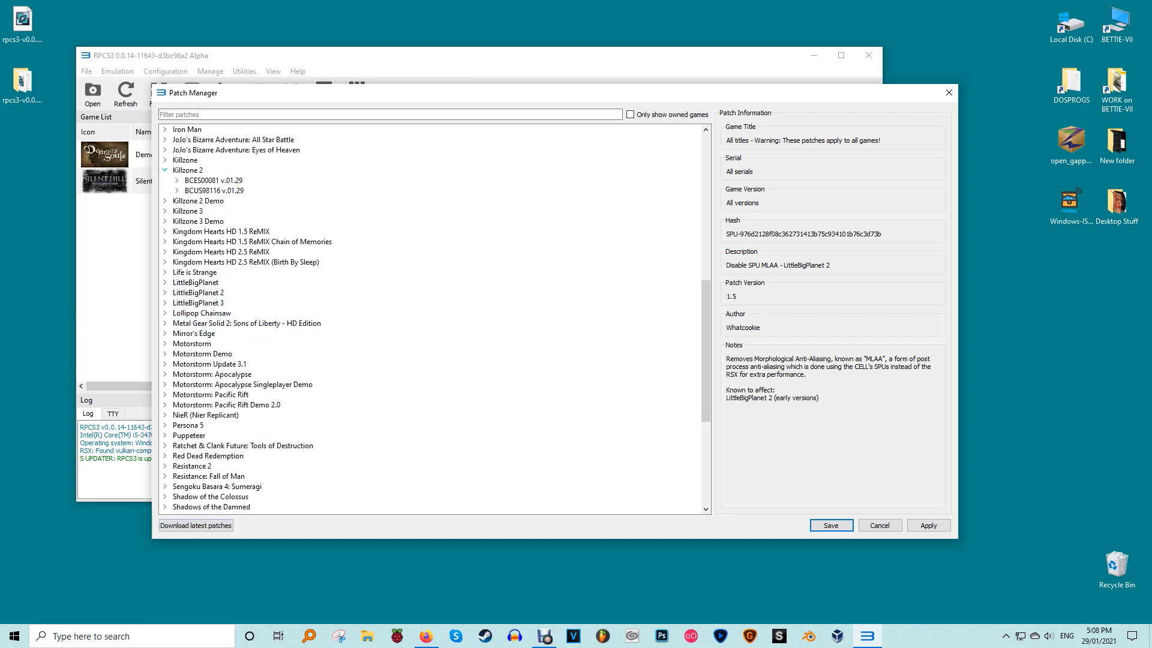
{"action": "left_click", "coordinate": [164, 171]}
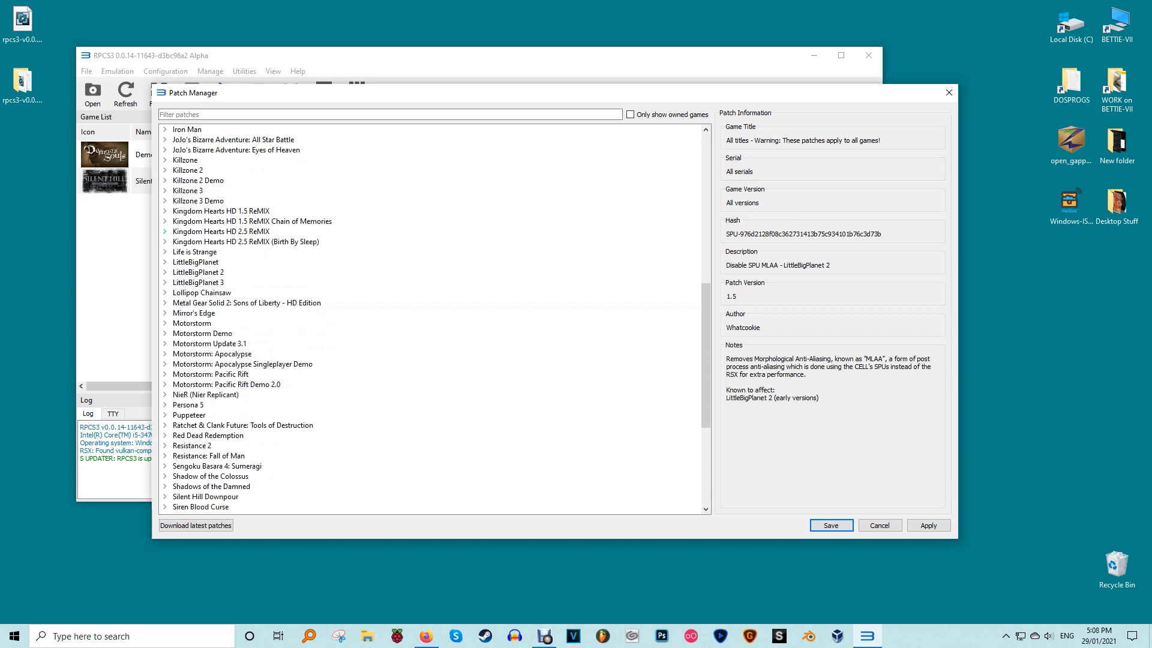
{"action": "left_click", "coordinate": [165, 231]}
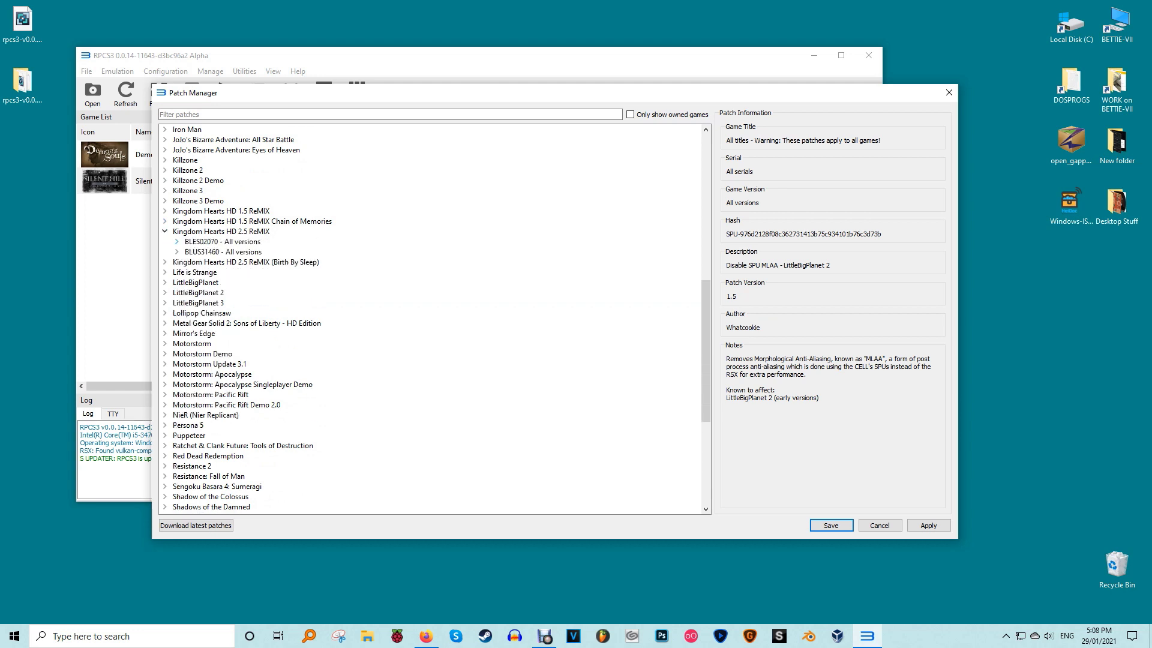
{"action": "left_click", "coordinate": [177, 242]}
{"action": "left_click", "coordinate": [176, 241]}
{"action": "left_click", "coordinate": [176, 251]}
{"action": "left_click", "coordinate": [176, 251]}
Examine the patch entries for LittleBigPlanet and Motorstorm, including Motorstorm's BCES00006 version
{"action": "left_click", "coordinate": [164, 282]}
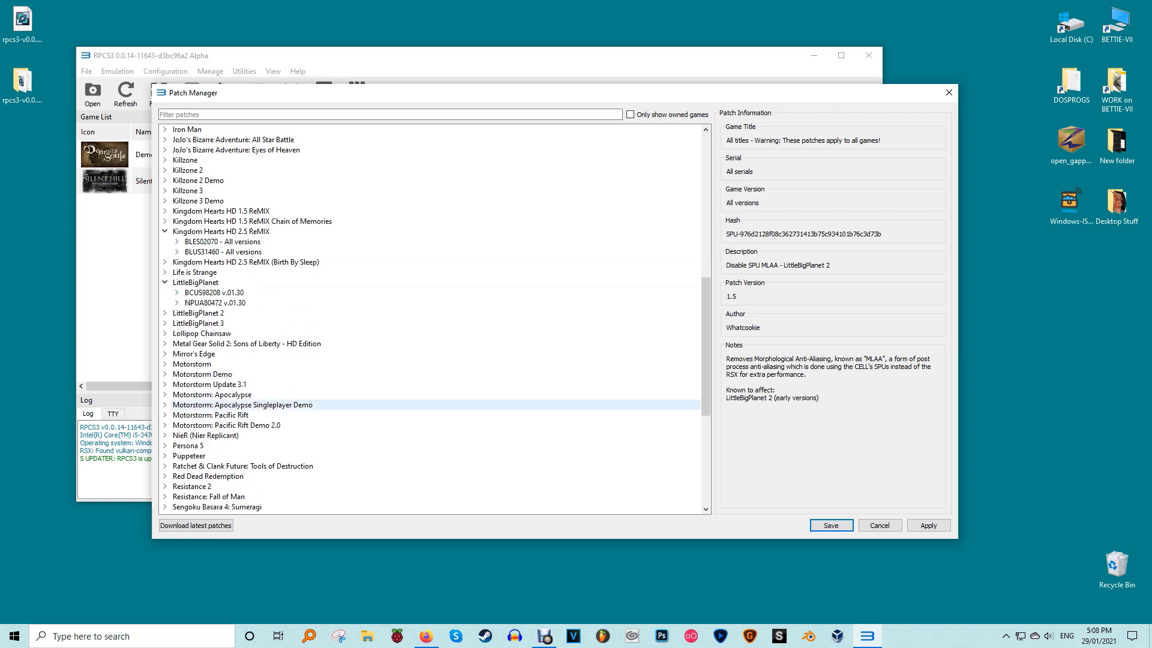
{"action": "left_click", "coordinate": [165, 364]}
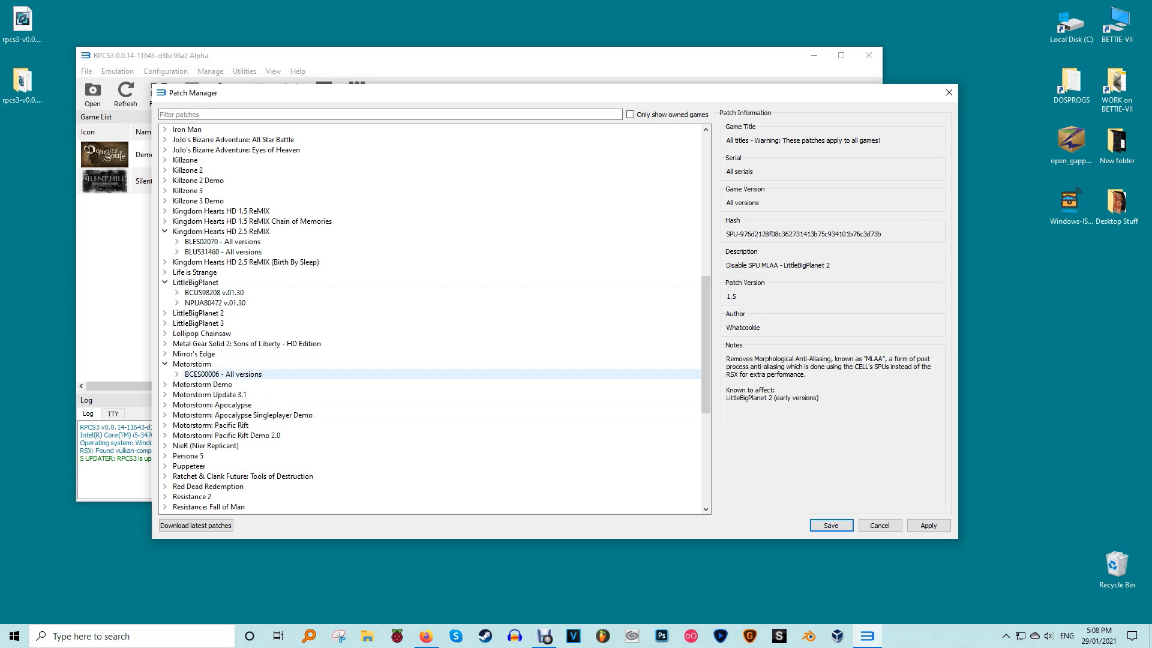
{"action": "left_click", "coordinate": [177, 374]}
{"action": "left_click", "coordinate": [176, 374]}
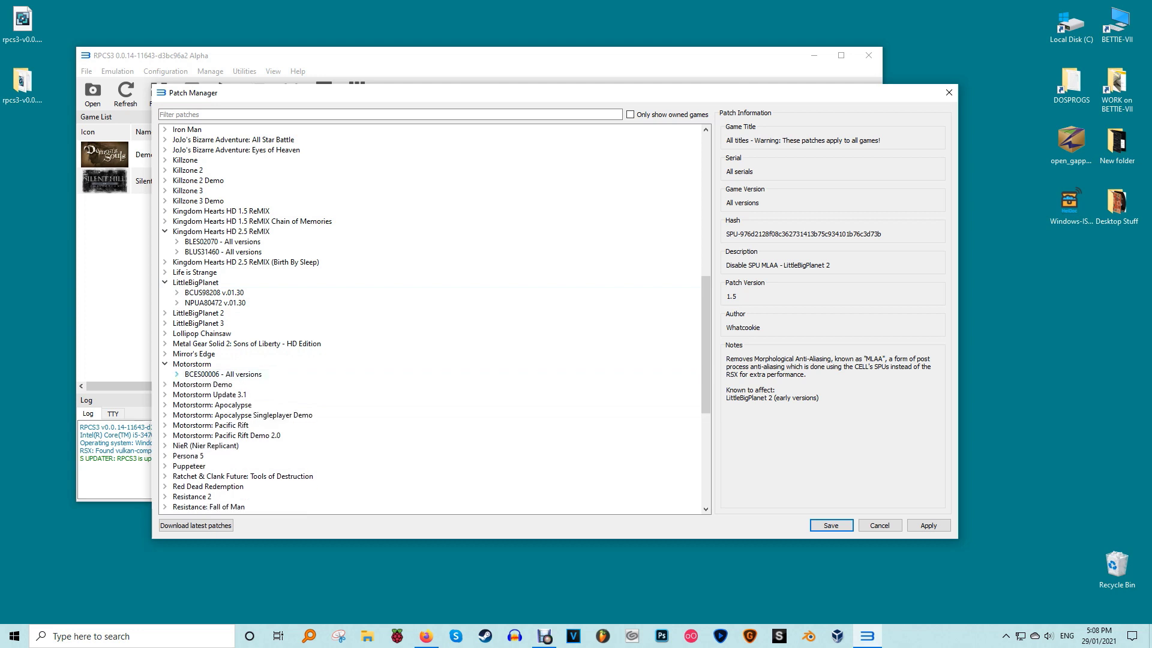
{"action": "scroll", "coordinate": [432, 318], "scroll_direction": "down", "scroll_amount": 3}
{"action": "scroll", "coordinate": [432, 318], "scroll_direction": "up", "scroll_amount": 10}
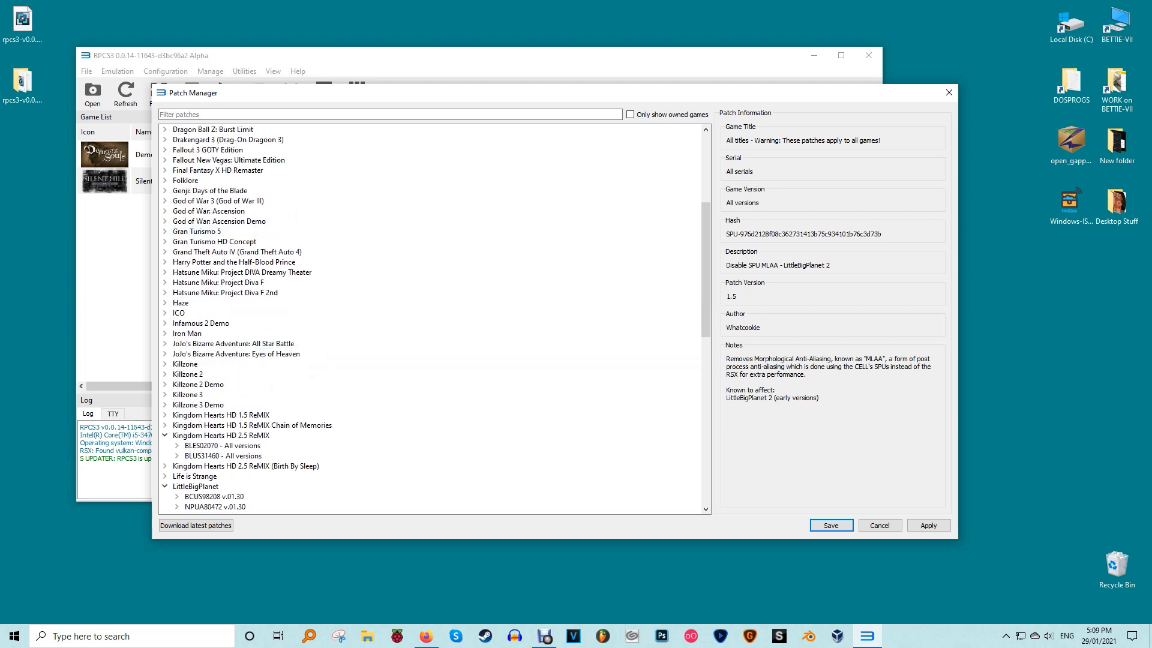
Limit the patch list to owned games and review the patches for all titles and for Demon's Souls
{"action": "left_click", "coordinate": [630, 114]}
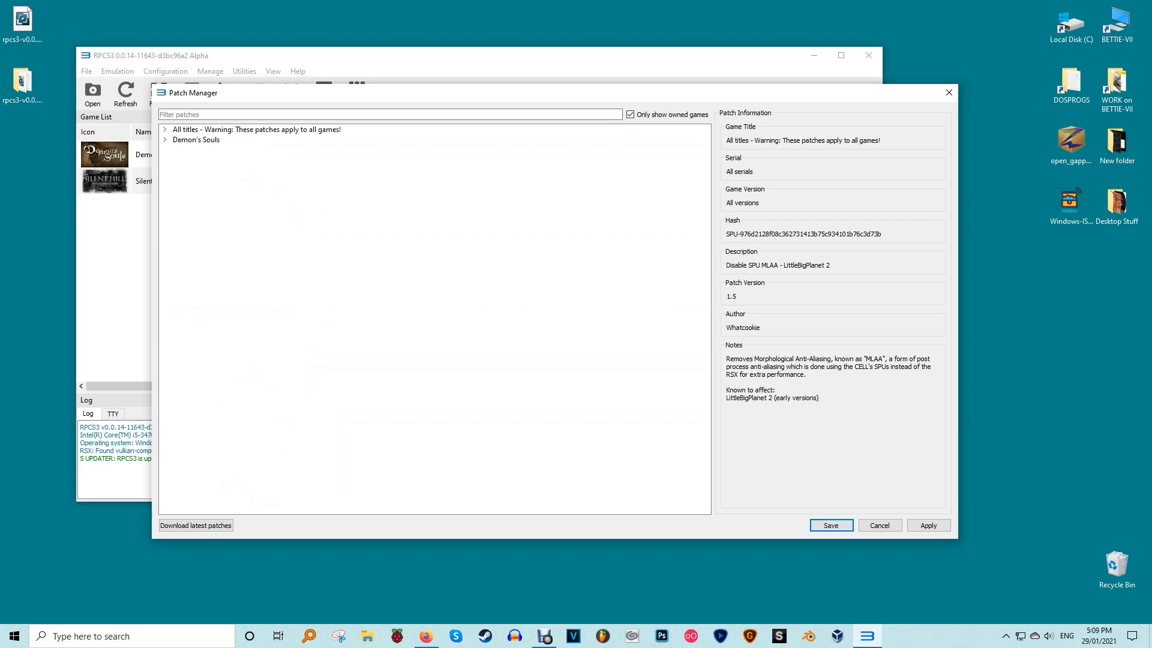
{"action": "left_click", "coordinate": [165, 129]}
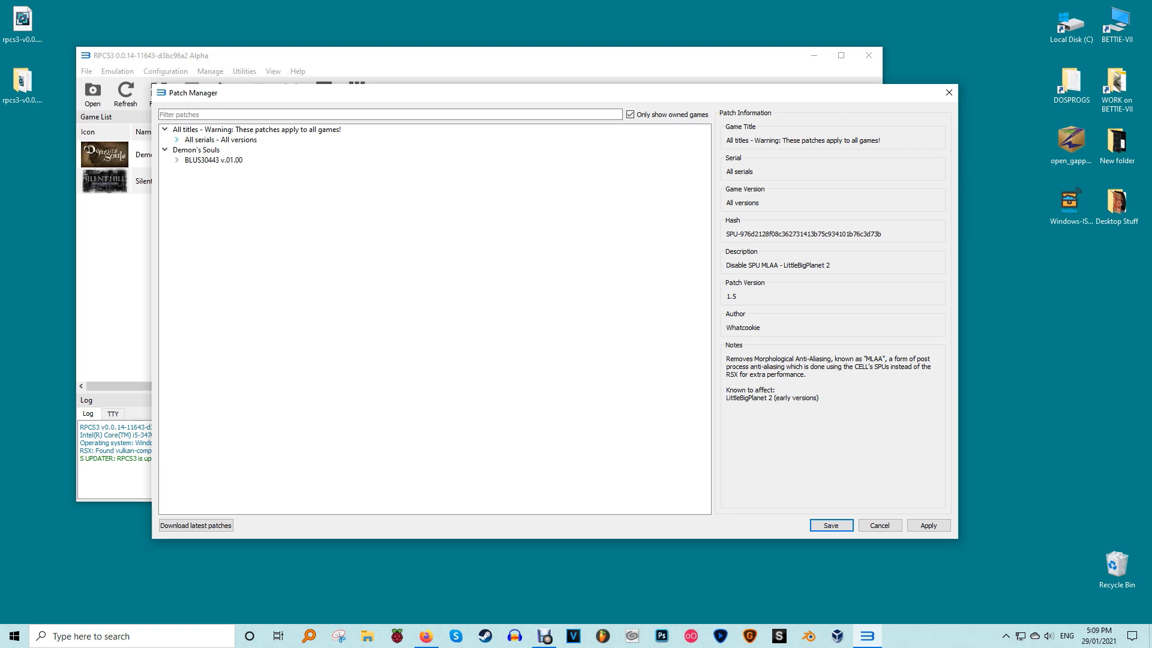
{"action": "left_click", "coordinate": [177, 139]}
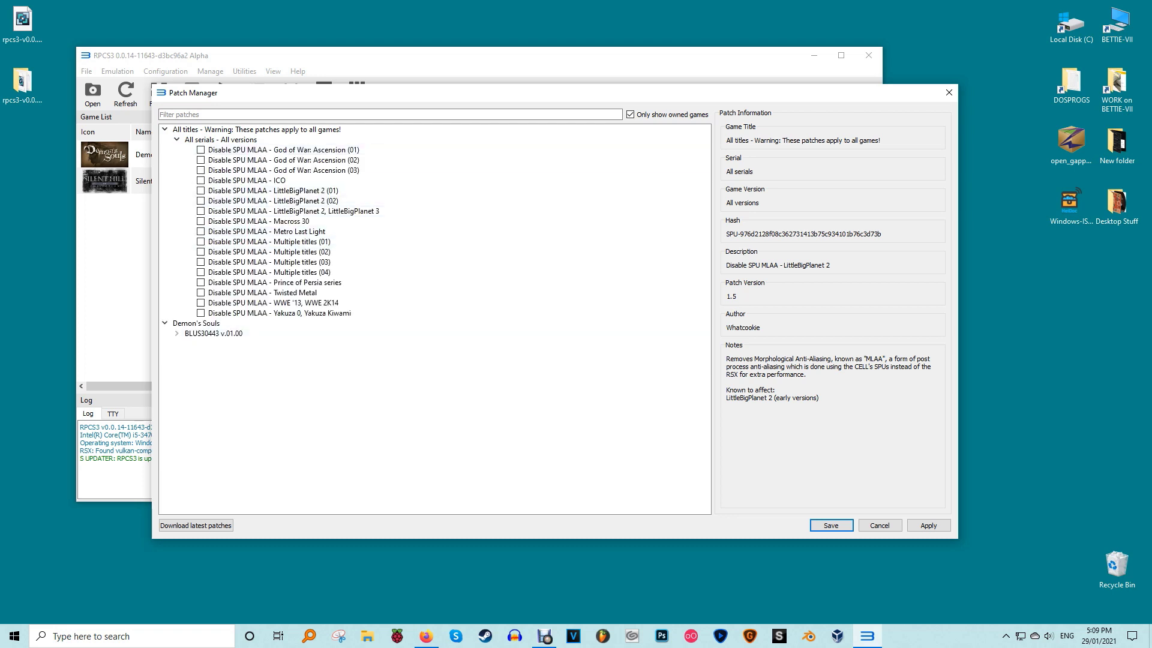
{"action": "key", "text": "Right"}
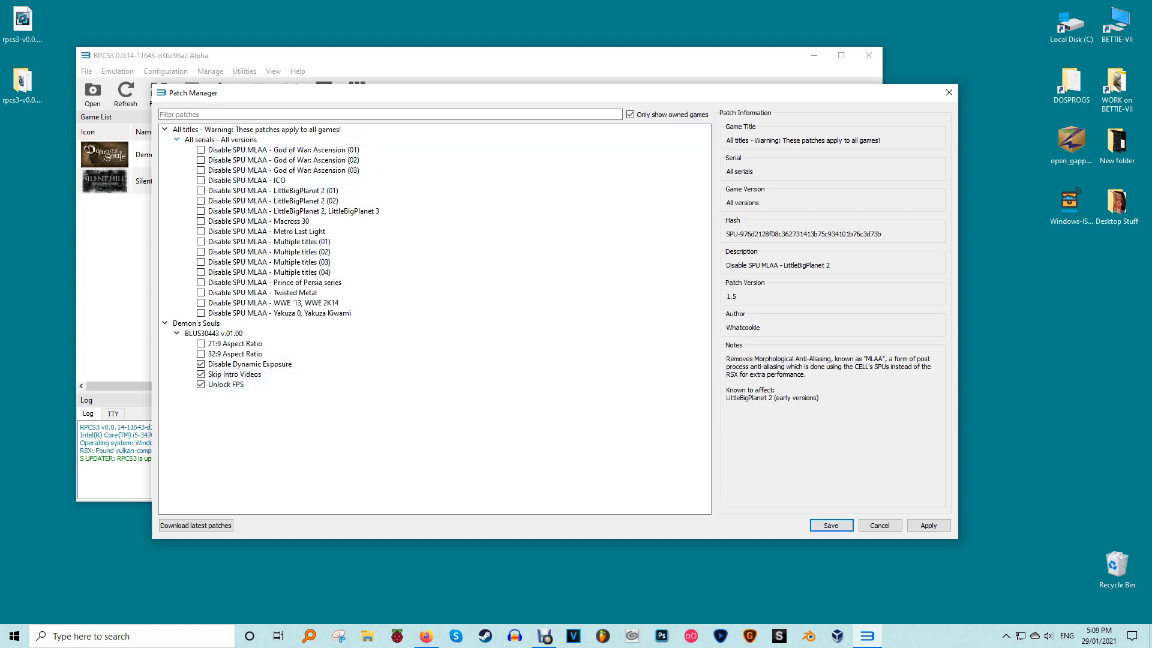
{"action": "left_click", "coordinate": [176, 139]}
{"action": "left_click", "coordinate": [164, 129]}
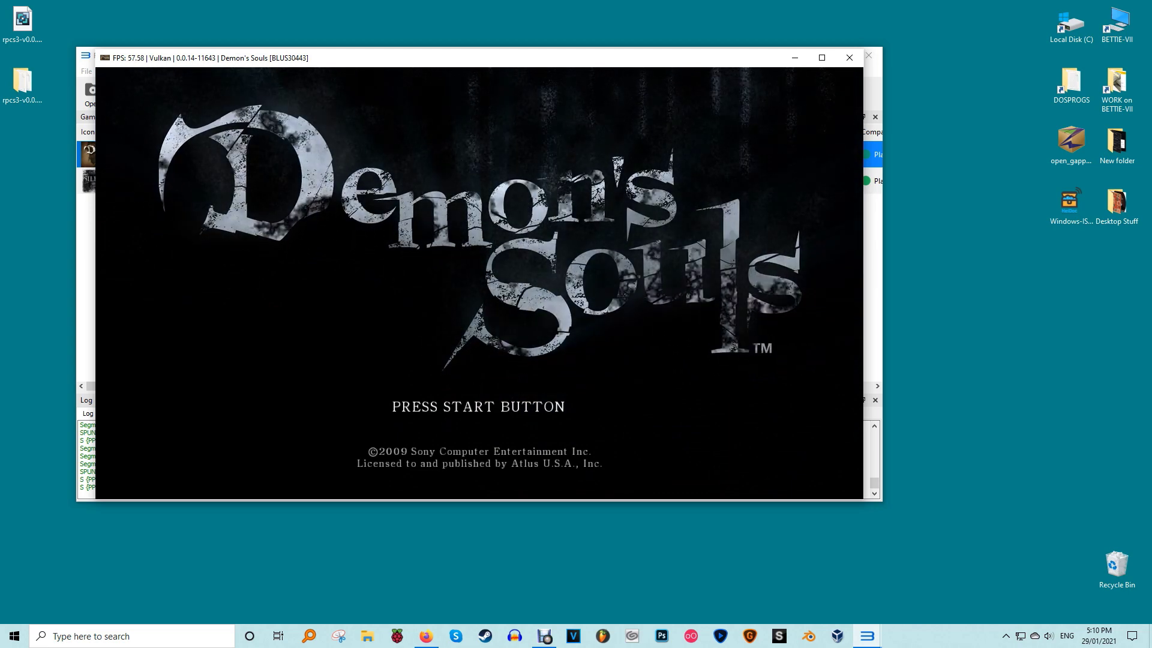
Advance from the Demon's Souls title screen to the New Game and Load Game choices
{"action": "key", "text": "Return"}
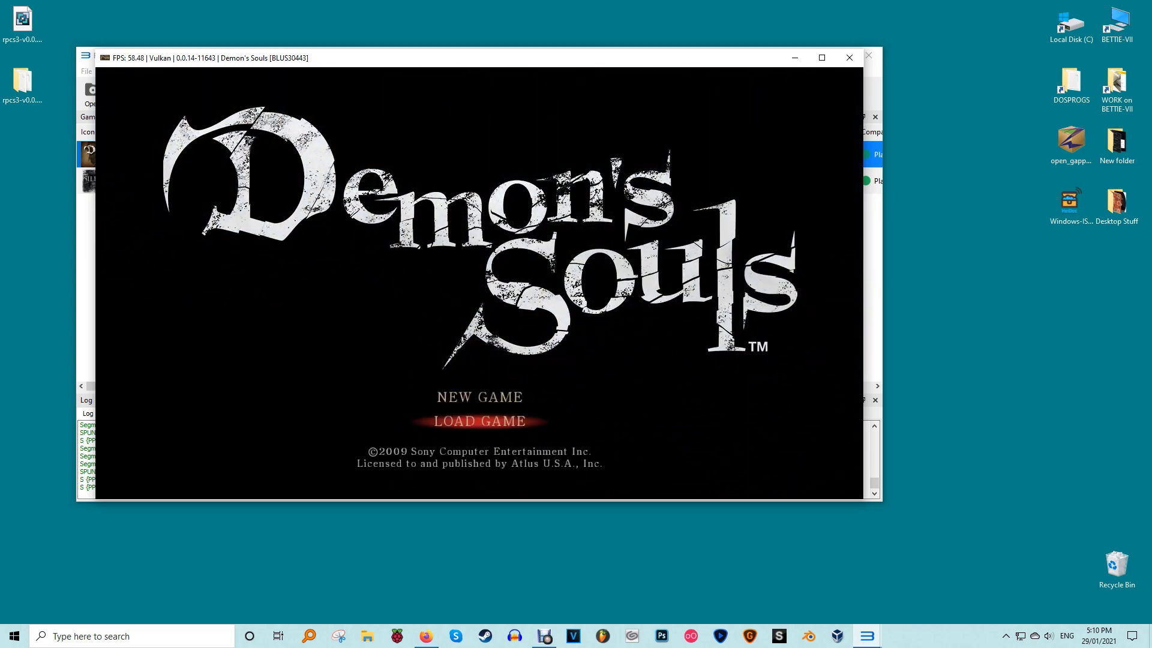